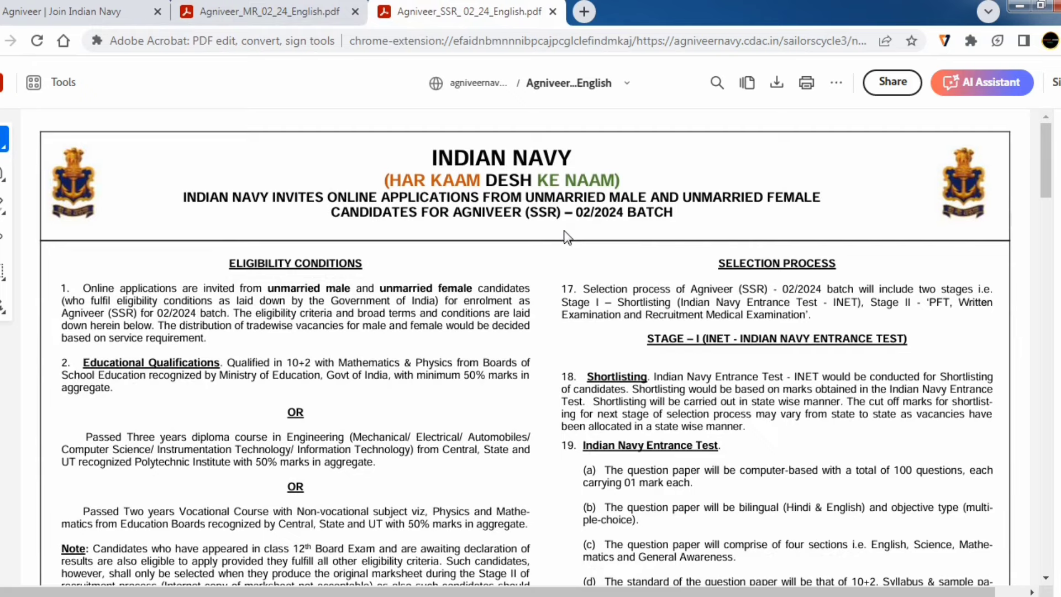
Switch to the Join Indian Navy portal page and select its web address.
left_click(111, 11)
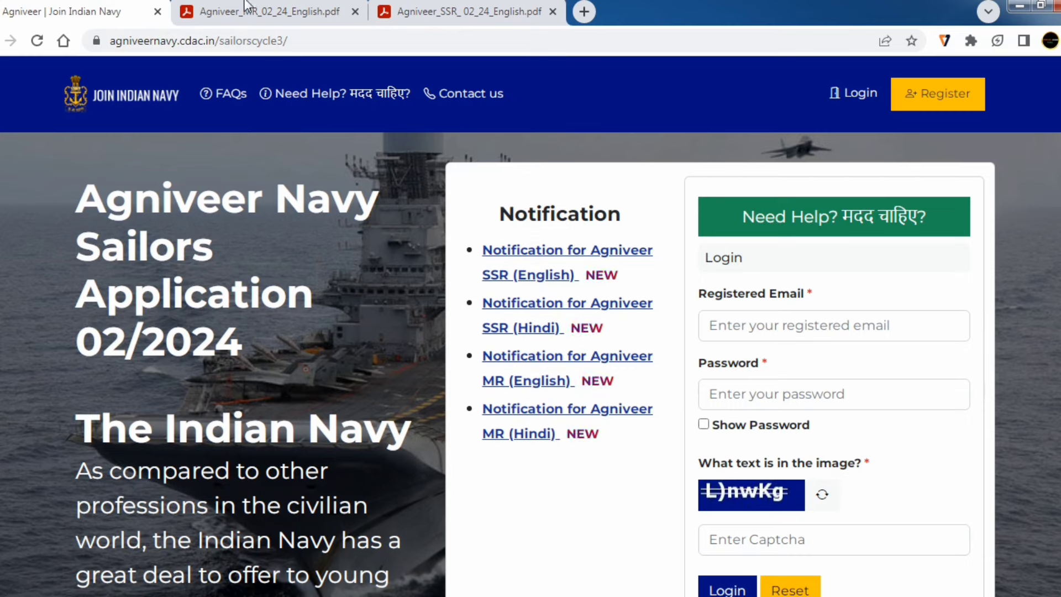
left_click(233, 40)
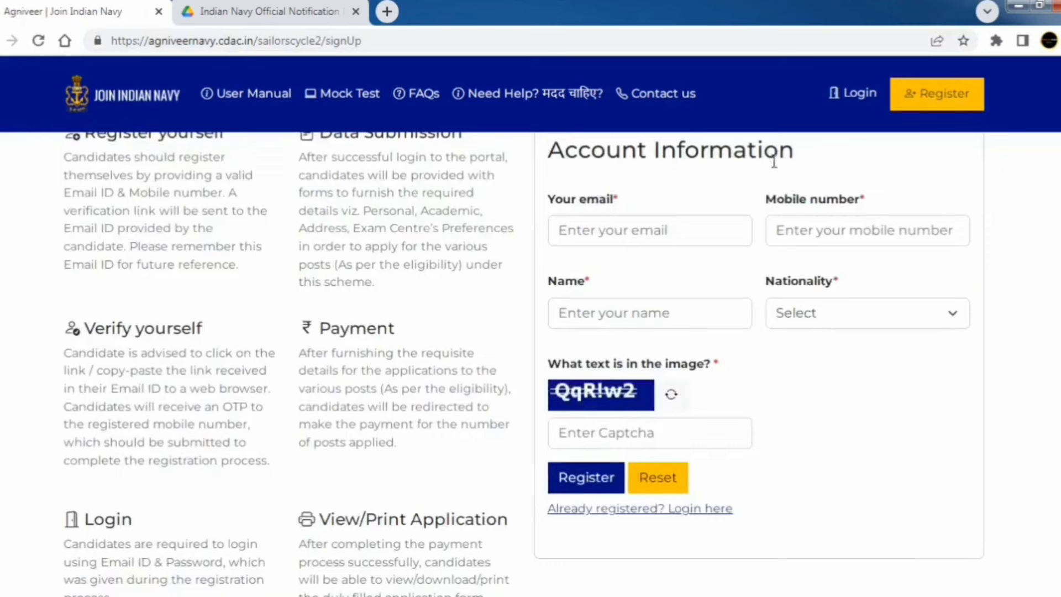
Go through the email, mobile number and name fields of the registration form, set Nationality to Indian and activate the captcha field.
left_click(608, 231)
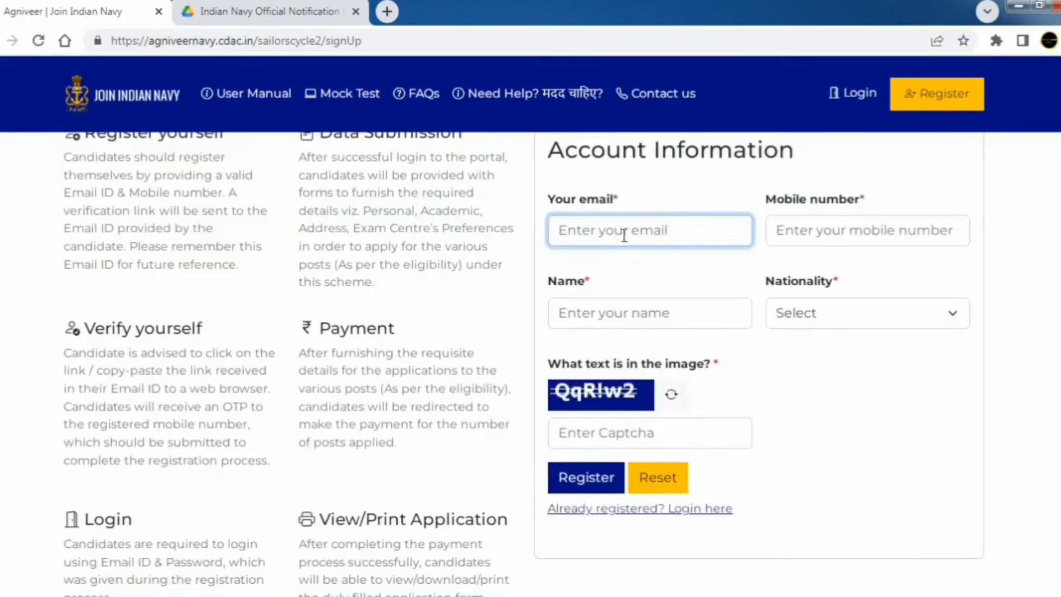
left_click(809, 231)
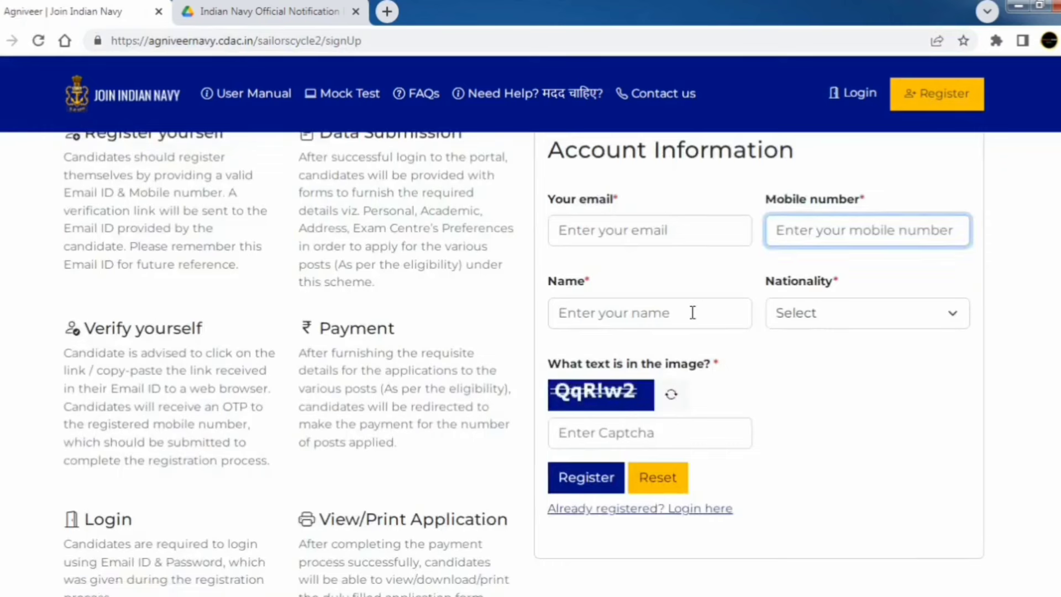
left_click(676, 316)
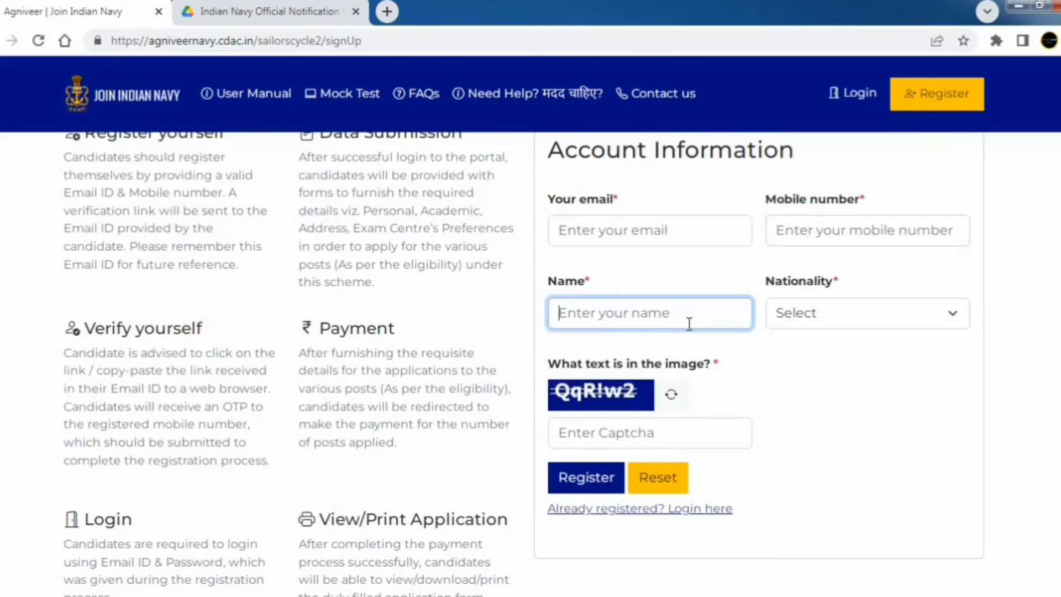
left_click(810, 324)
left_click(815, 354)
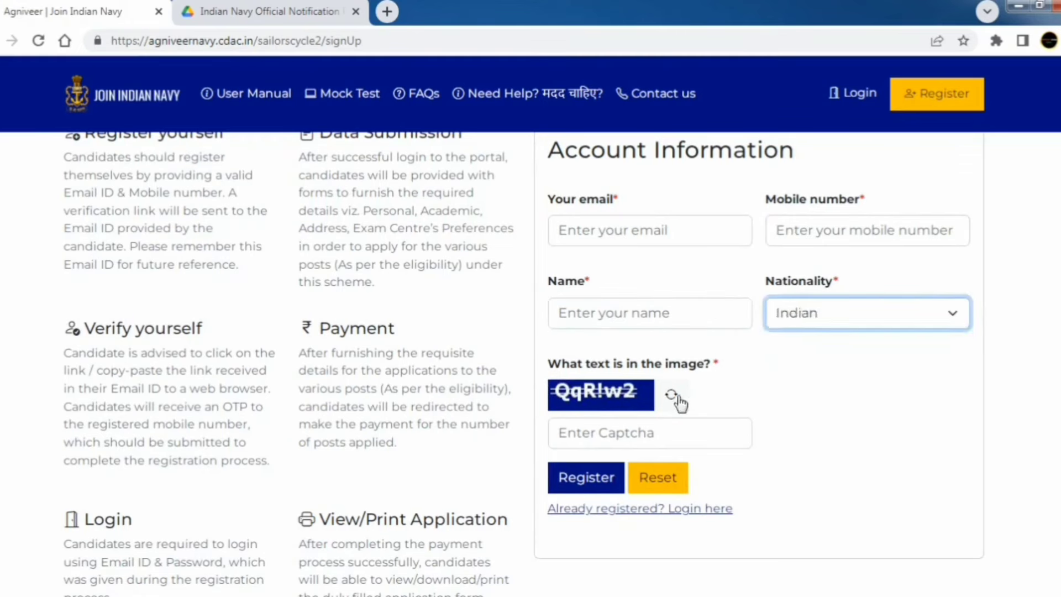
left_click(592, 434)
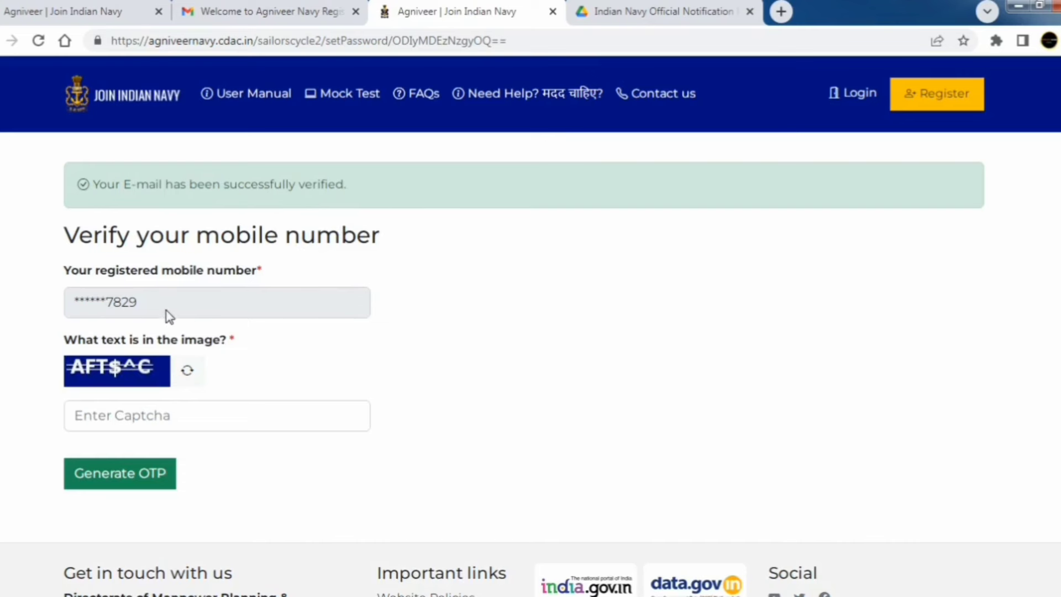
Activate the captcha field for the mobile number verification and highlight the section's heading.
left_click(133, 406)
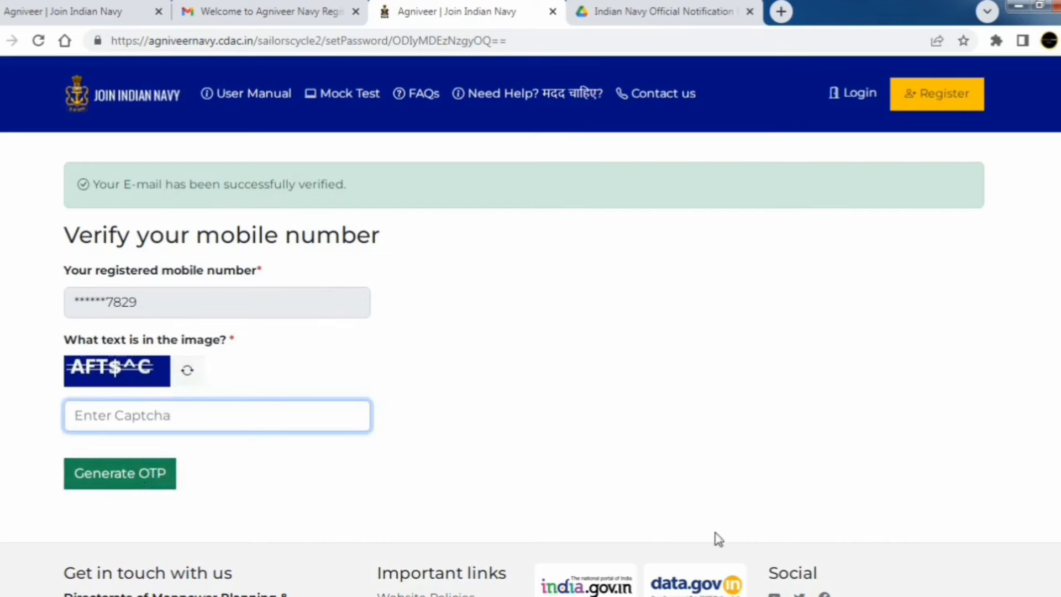
left_click(853, 581)
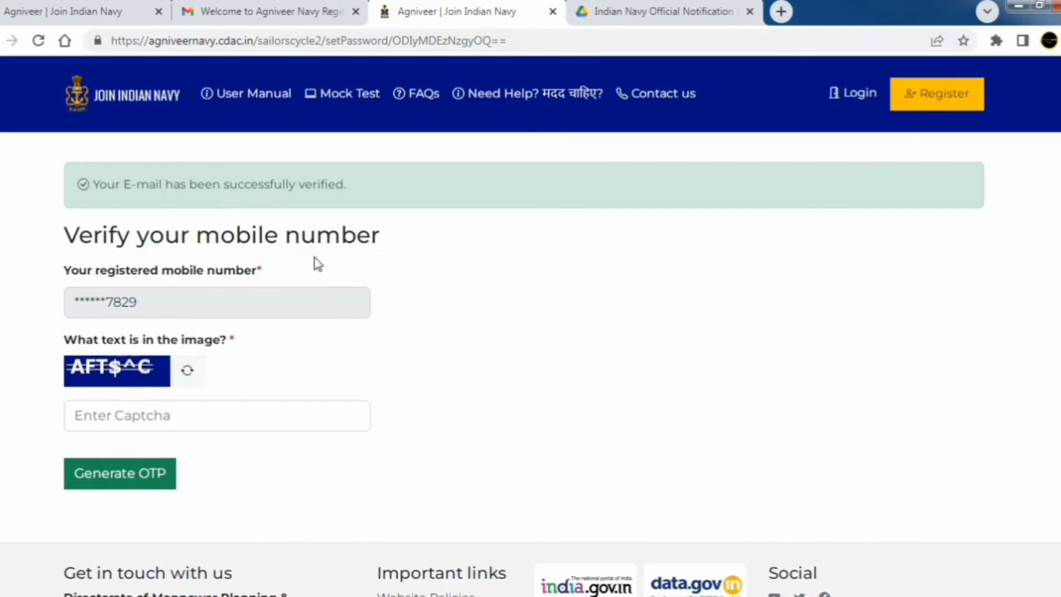
left_click(179, 417)
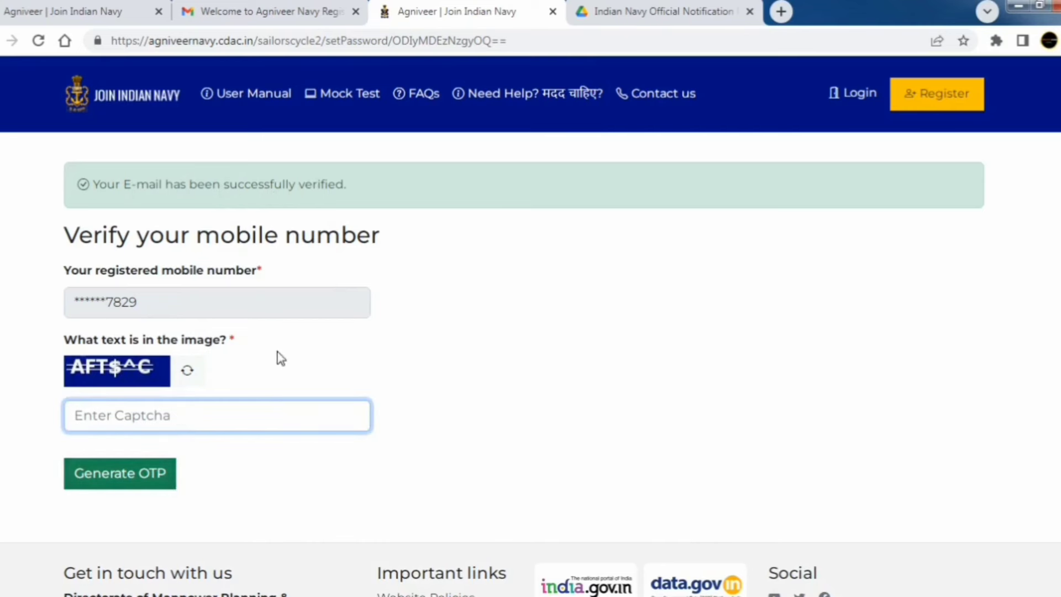
left_click_drag(381, 237, 93, 237)
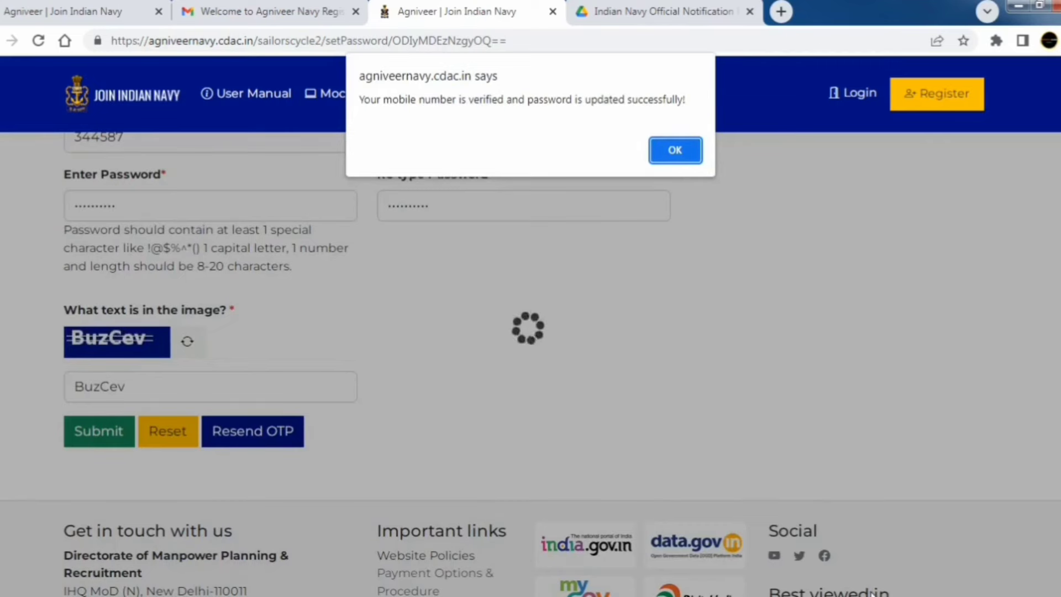
Dismiss the verification message and go through the registered email and password fields of the login form.
key("Return")
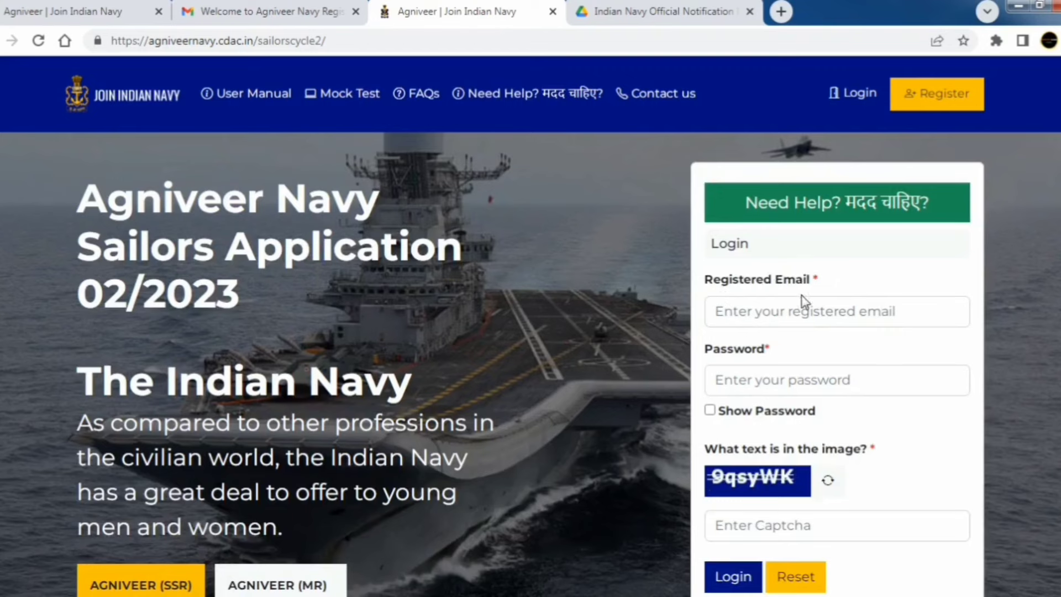
left_click(793, 314)
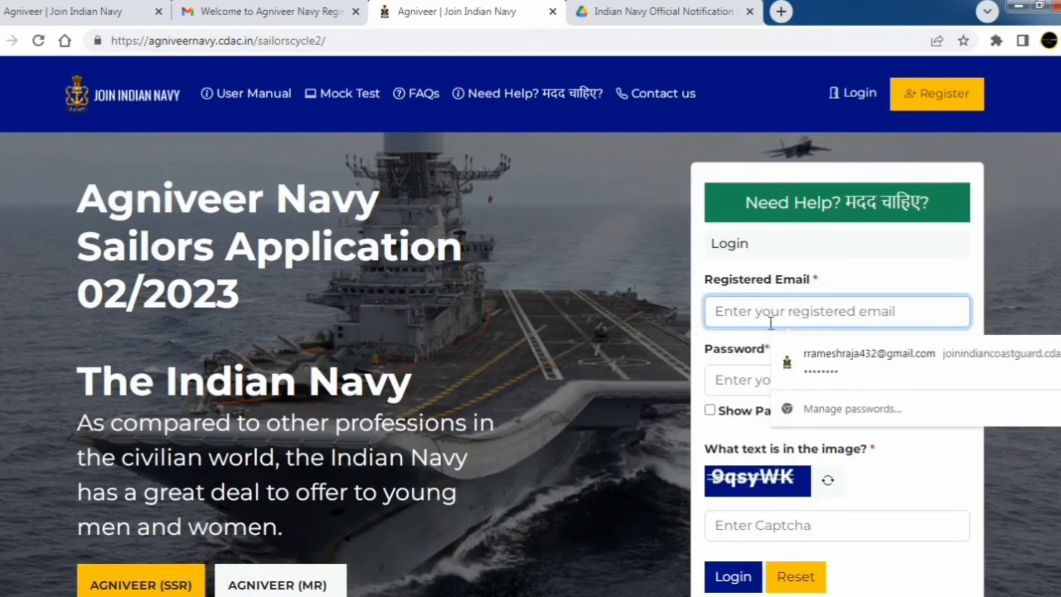
left_click(745, 384)
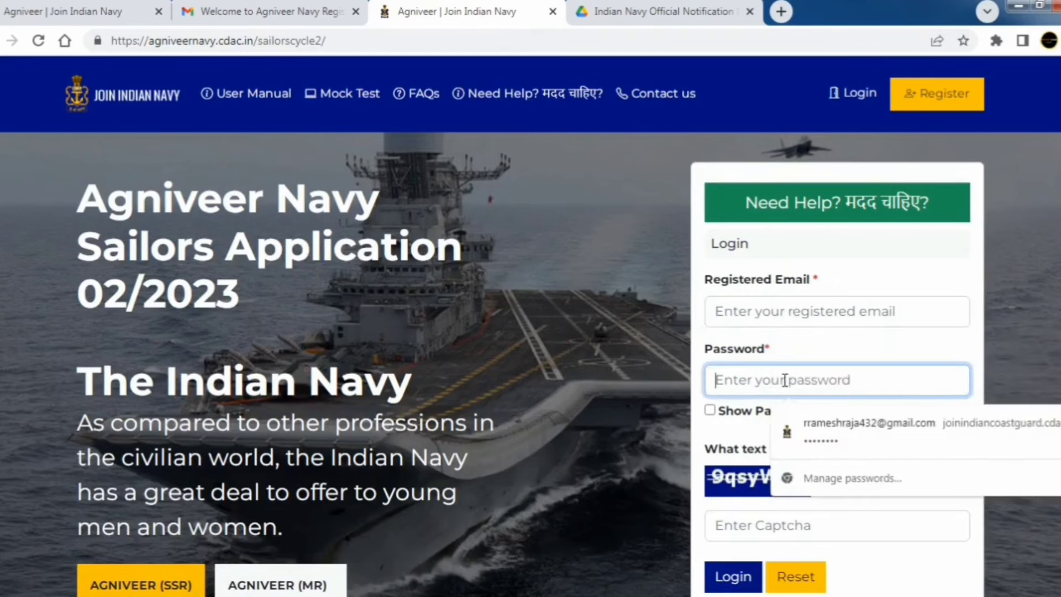
scroll(718, 368, "down", 2)
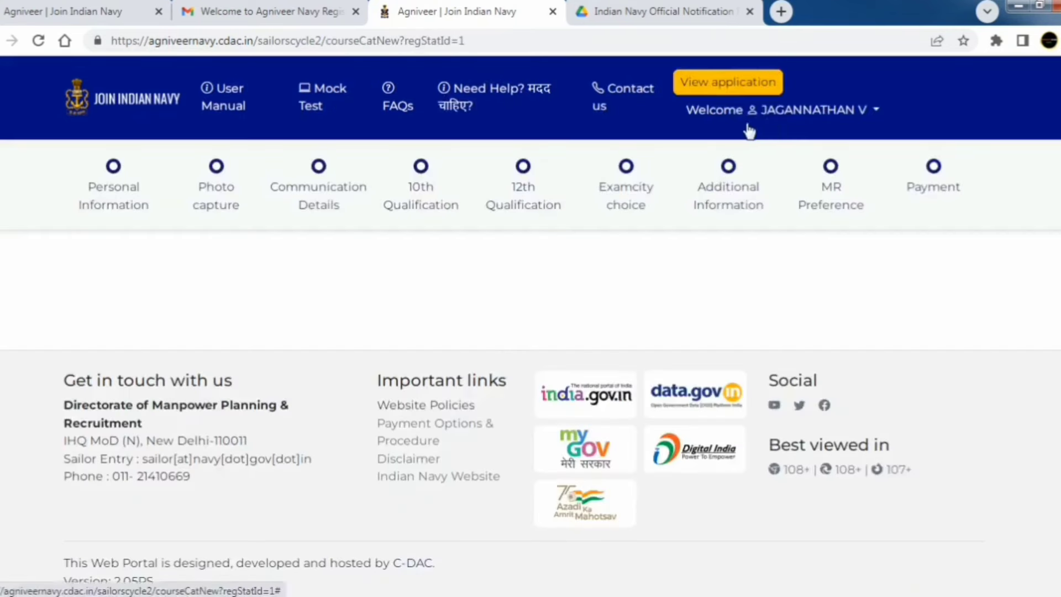
Open the Personal Information section and go through its Aadhaar number and Alternate Mobile Number fields.
left_click(869, 109)
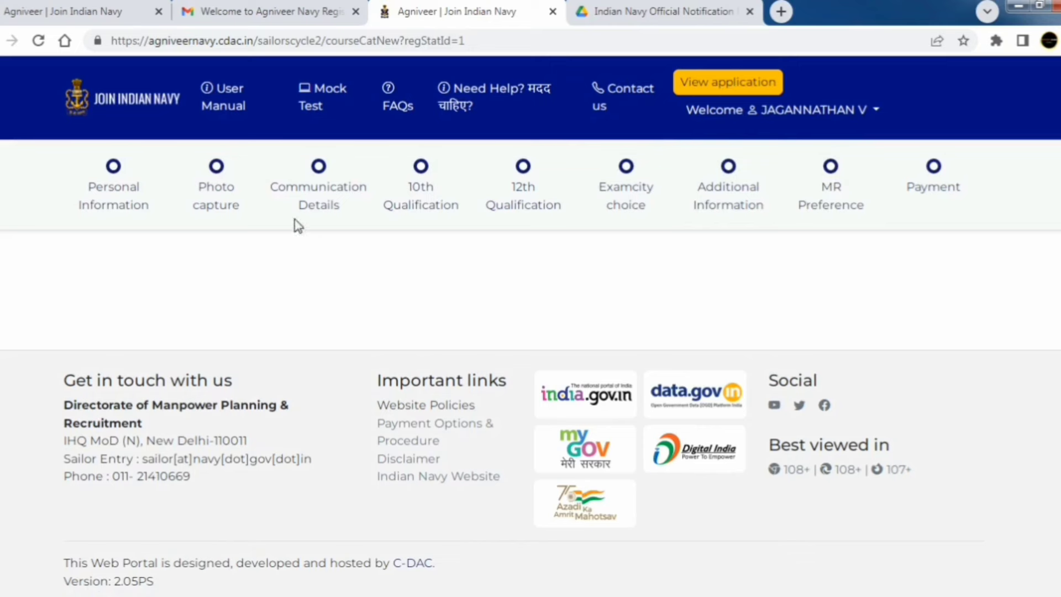
left_click(131, 220)
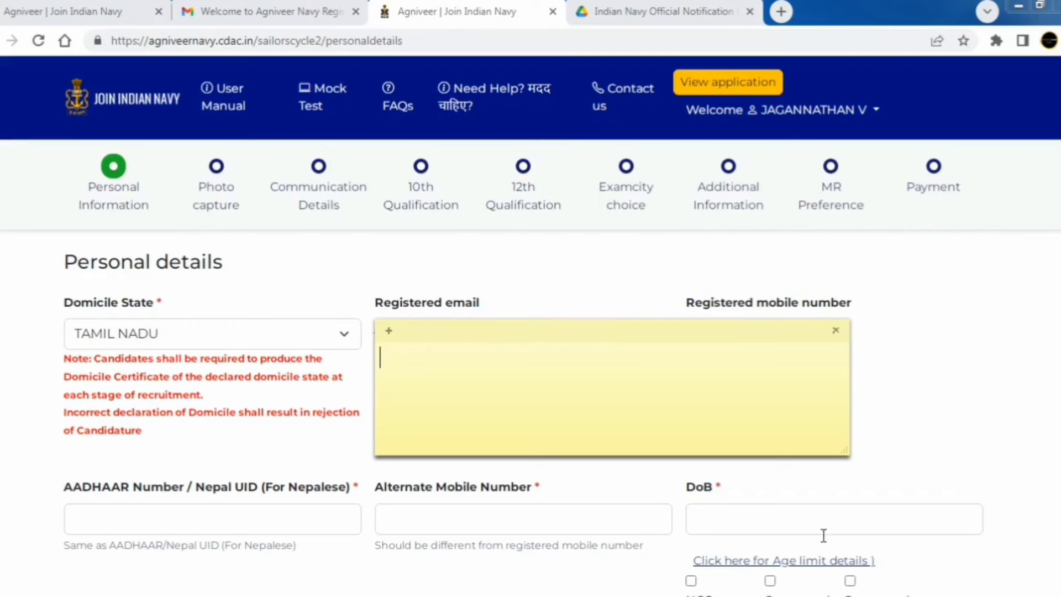
scroll(882, 583, "down", 4)
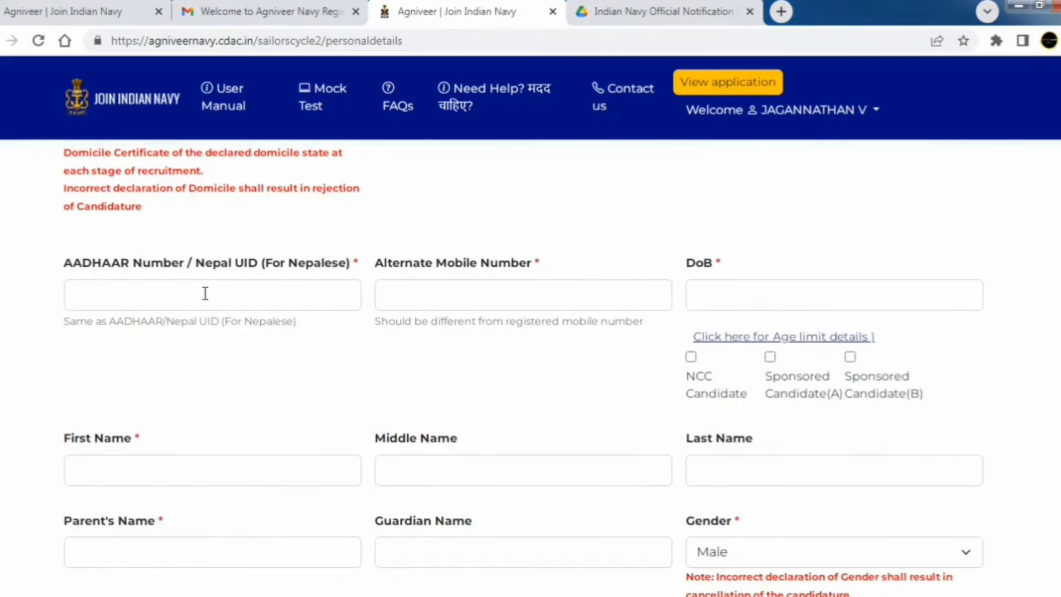
left_click(224, 288)
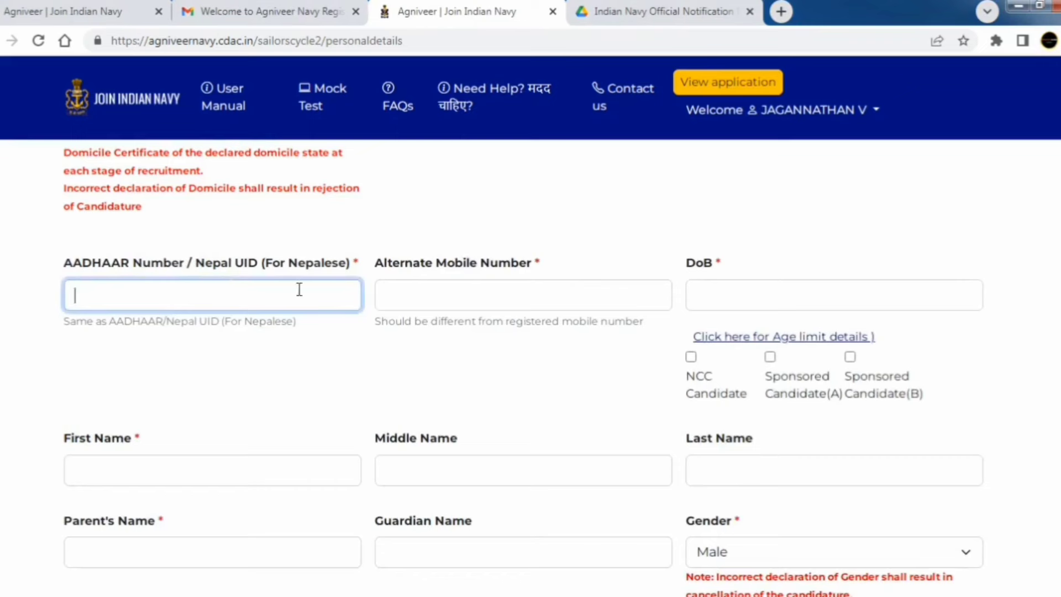
left_click(469, 294)
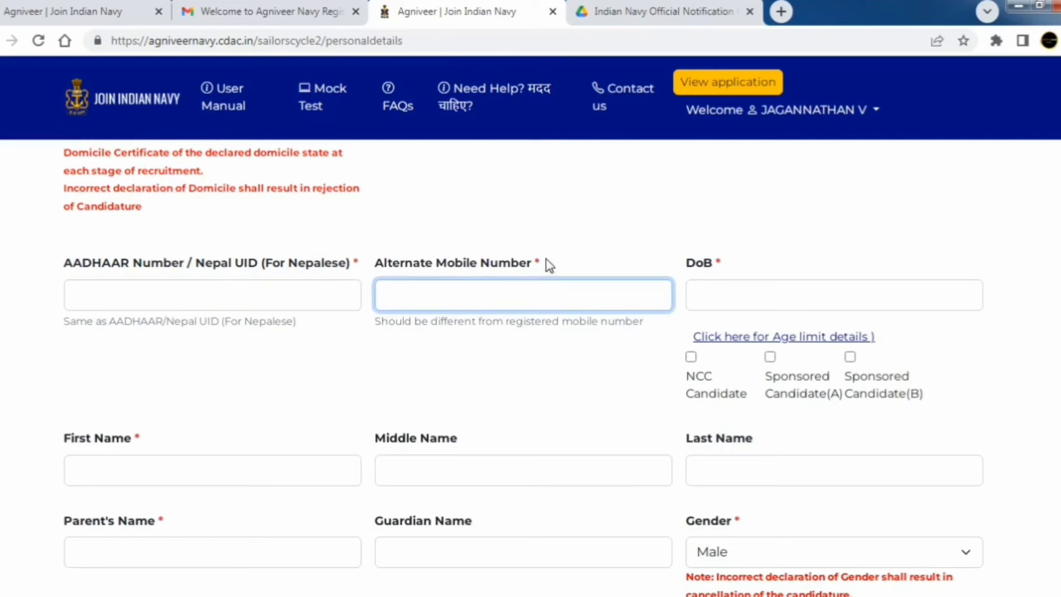
left_click_drag(540, 263, 339, 264)
left_click(468, 285)
View the age limit details, highlight the date range for General candidates and close the details.
left_click(758, 336)
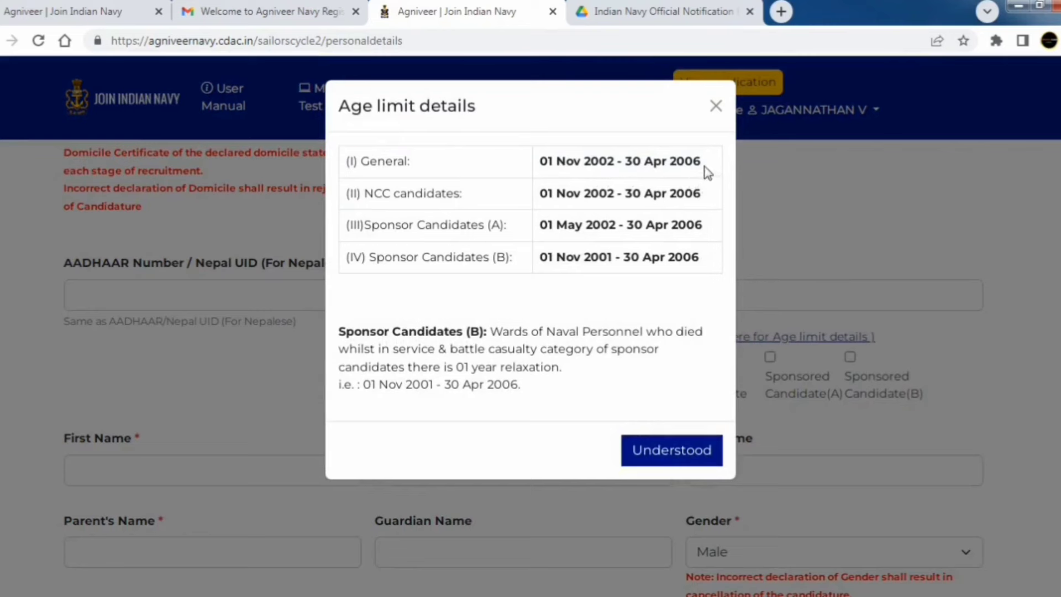
left_click_drag(693, 164, 537, 173)
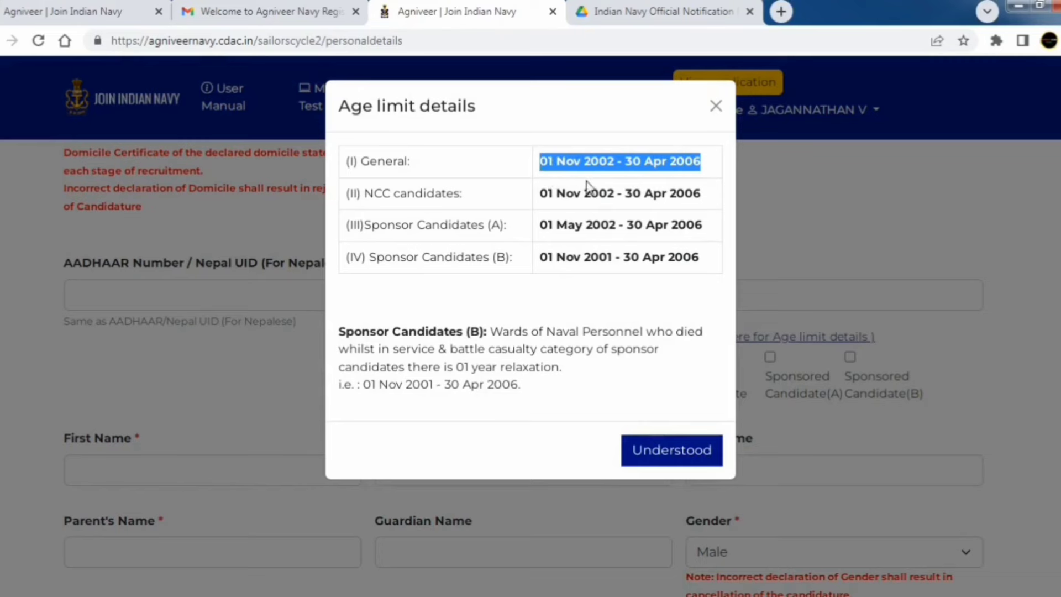
left_click(715, 105)
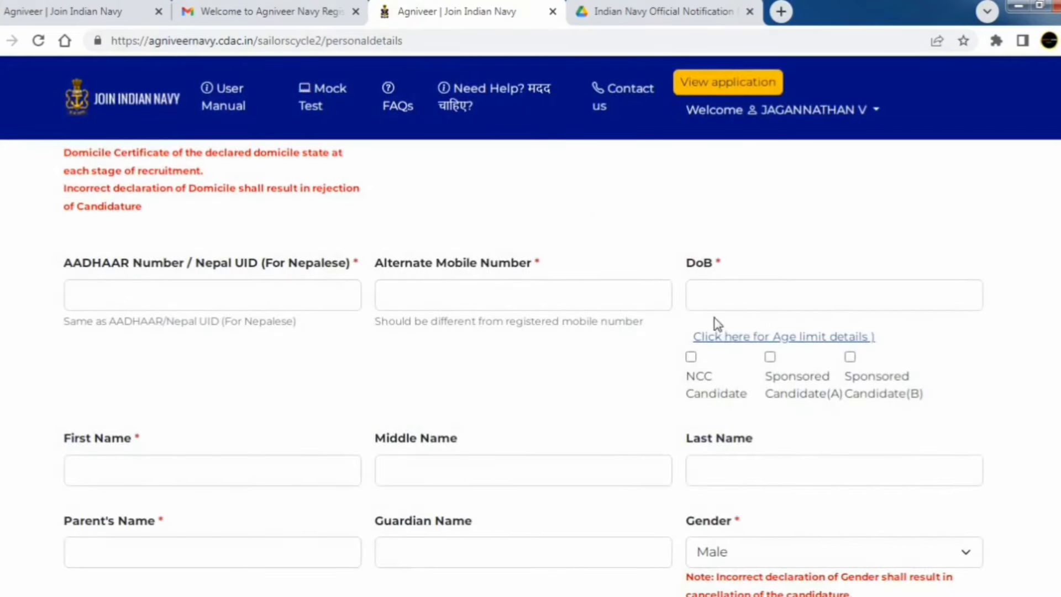
Go through the first, middle and last name fields and the parent's and guardian name fields.
left_click(270, 460)
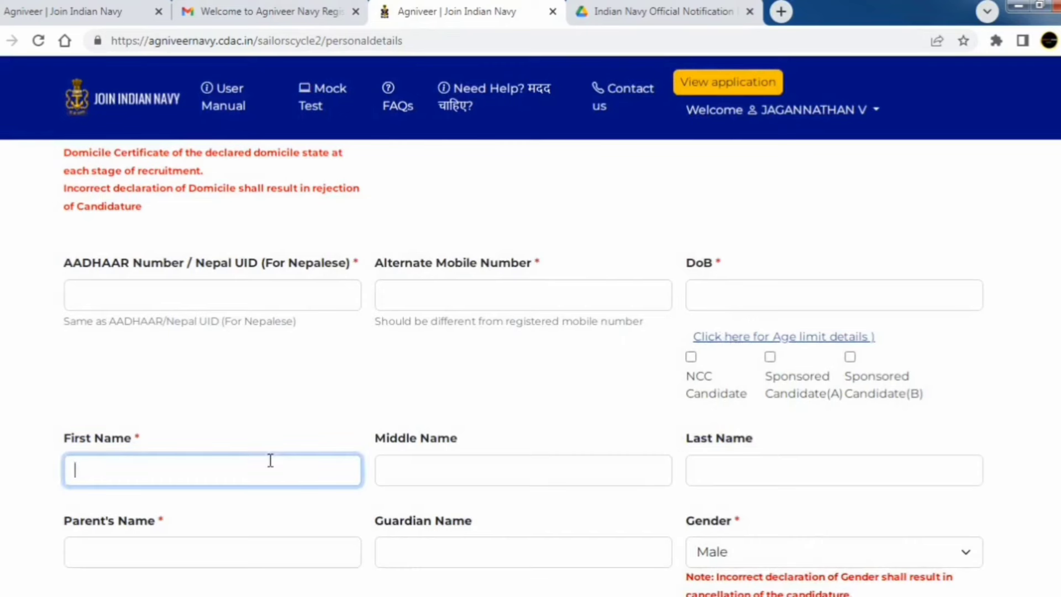
left_click(401, 466)
left_click(692, 484)
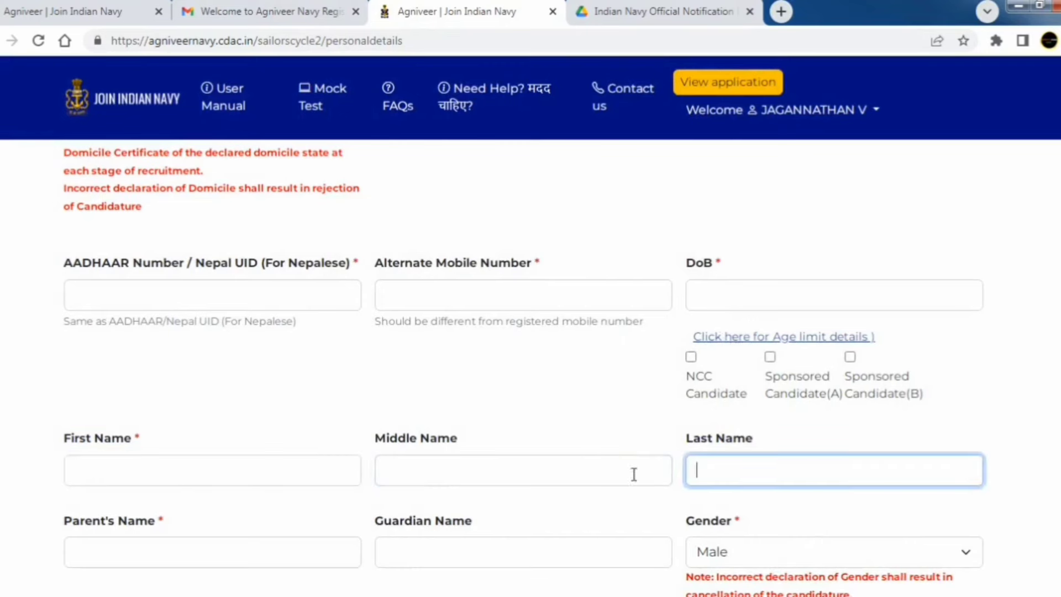
scroll(607, 467, "down", 2)
left_click(178, 467)
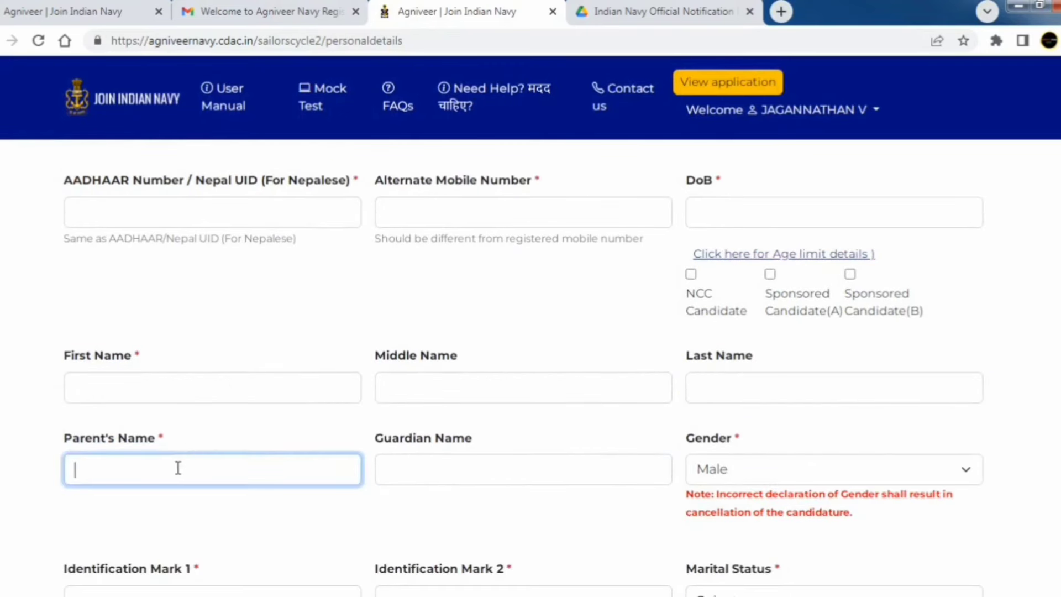
left_click(452, 469)
Look at the Gender options, keeping Male selected.
scroll(453, 469, "down", 3)
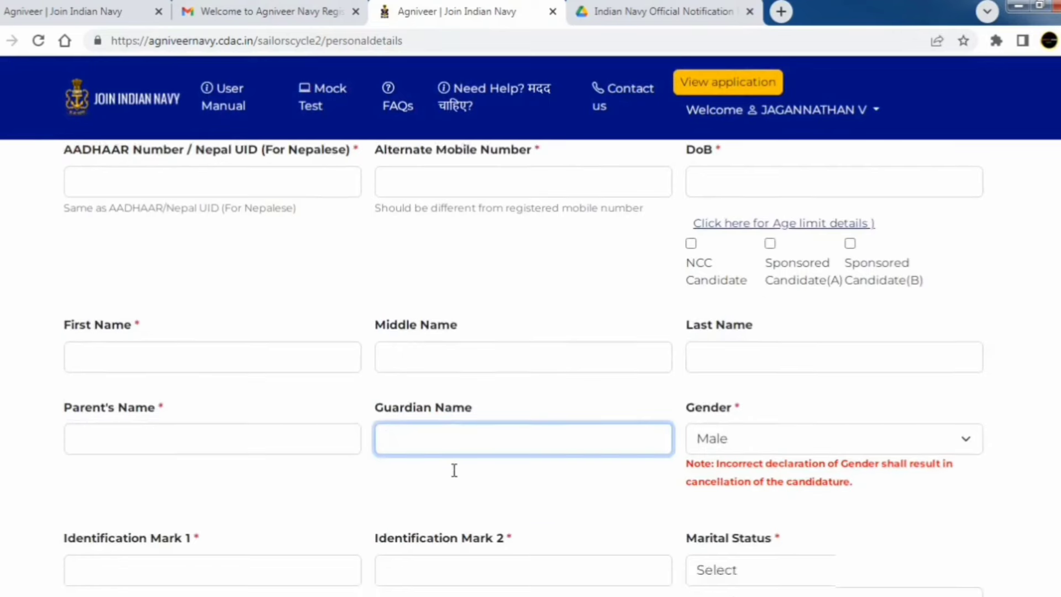
left_click(732, 303)
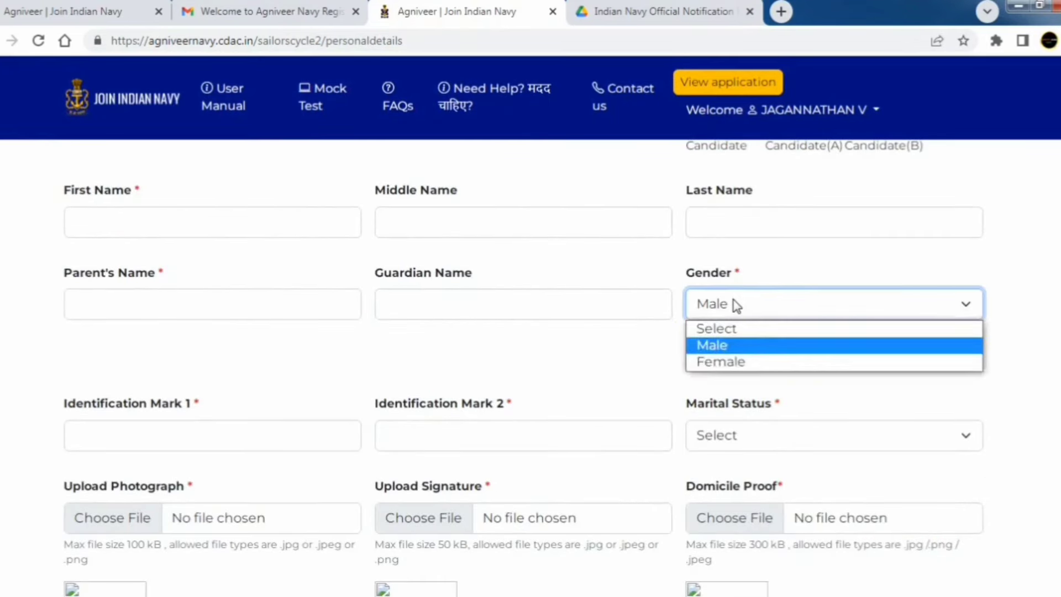
left_click(733, 303)
Examine the file size and type limits for the photograph, signature and domicile proof uploads, highlighting each one.
scroll(305, 485, "down", 1)
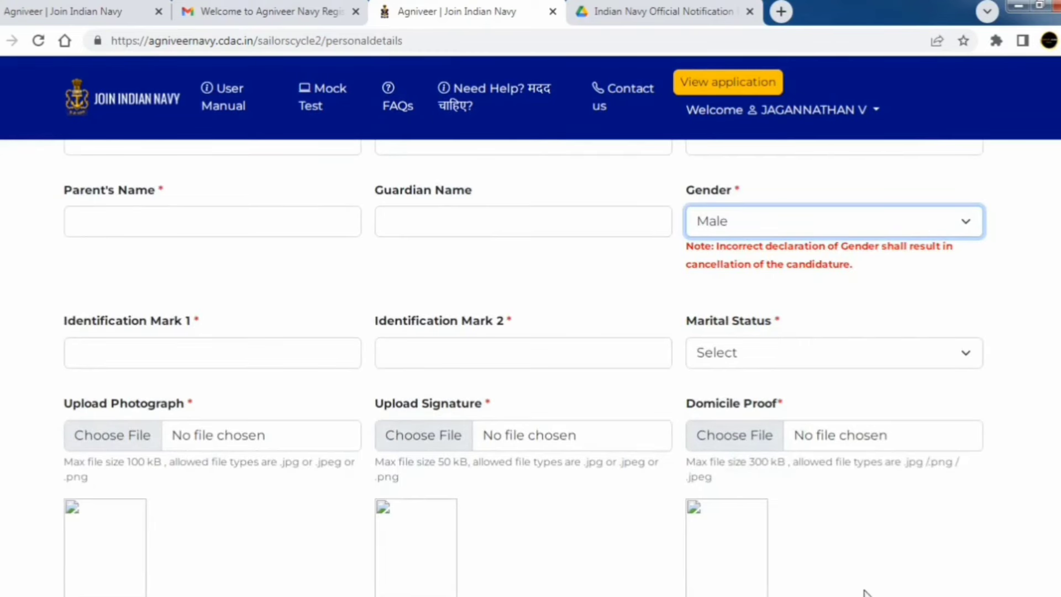
scroll(870, 590, "down", 2)
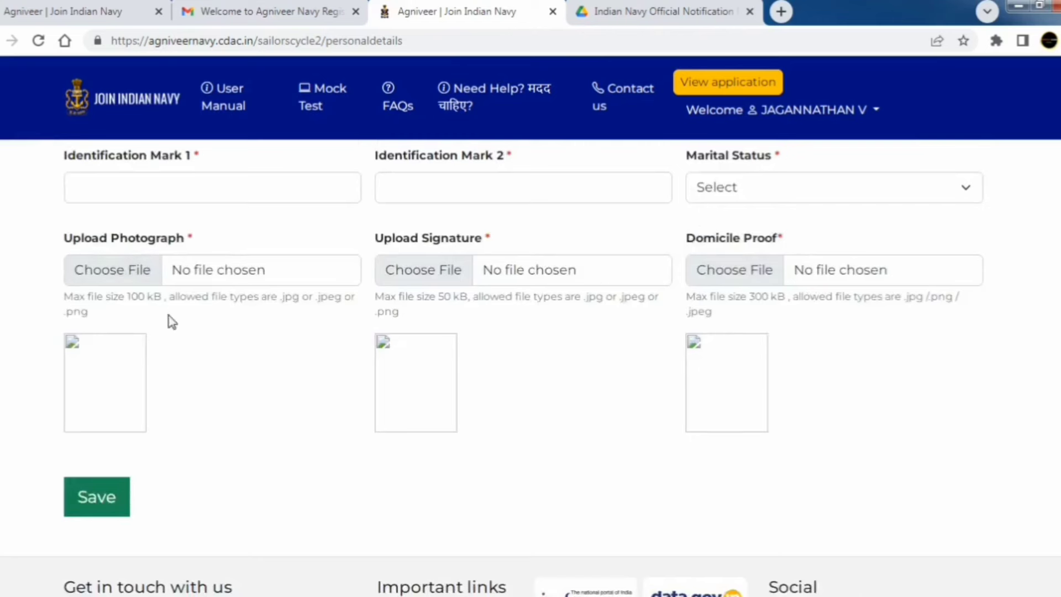
left_click_drag(161, 301, 138, 301)
left_click_drag(471, 299, 436, 299)
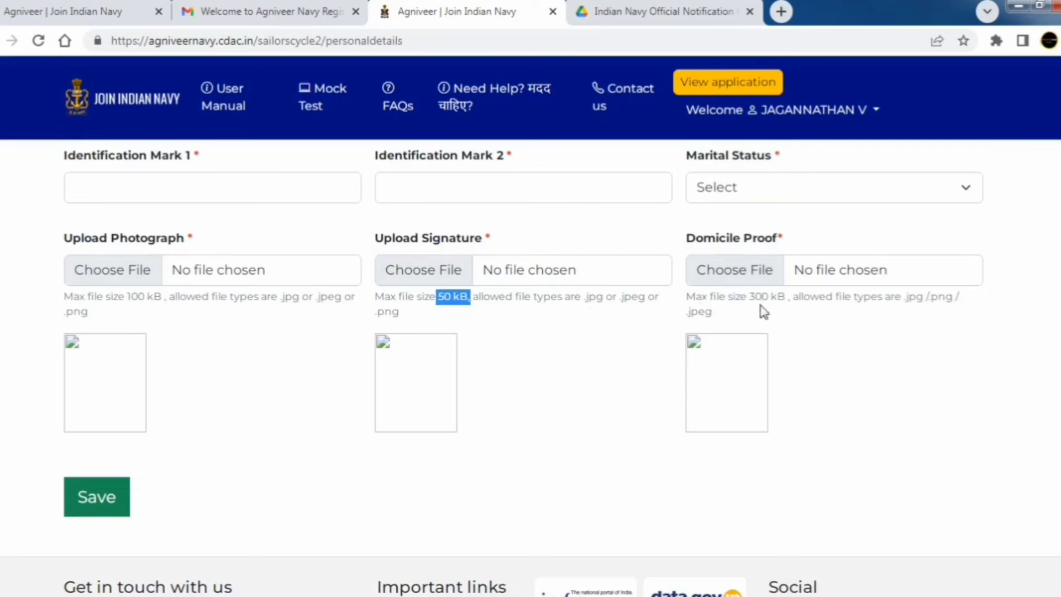
left_click_drag(788, 298, 752, 294)
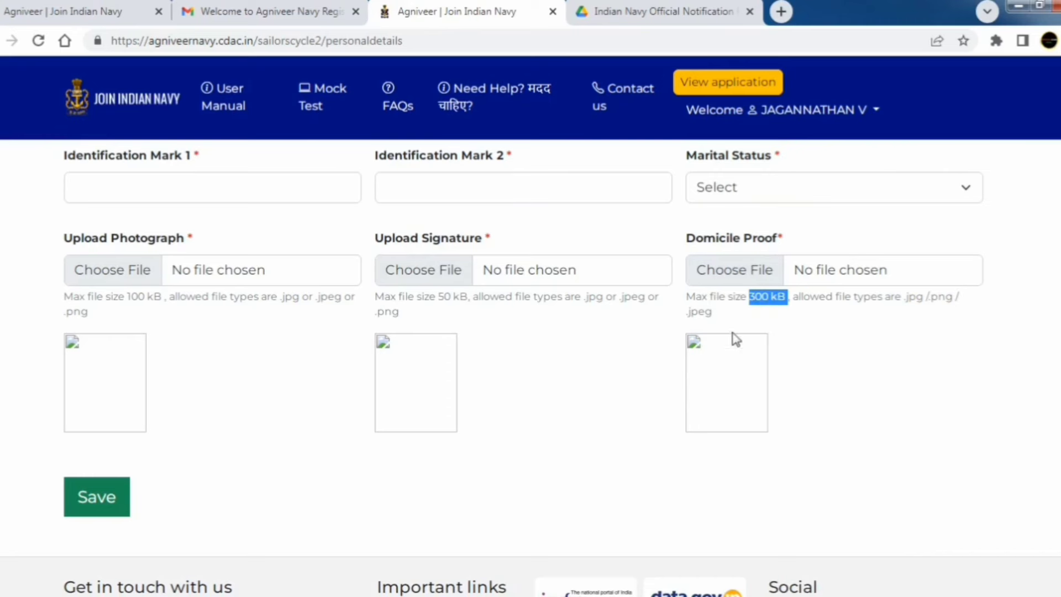
left_click_drag(713, 312, 690, 312)
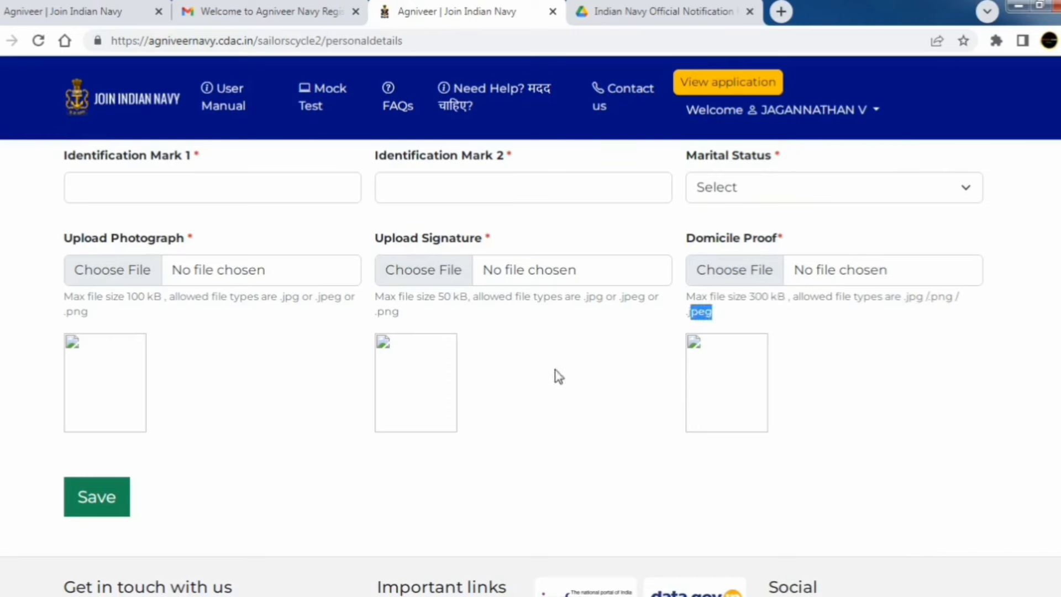
left_click(863, 586)
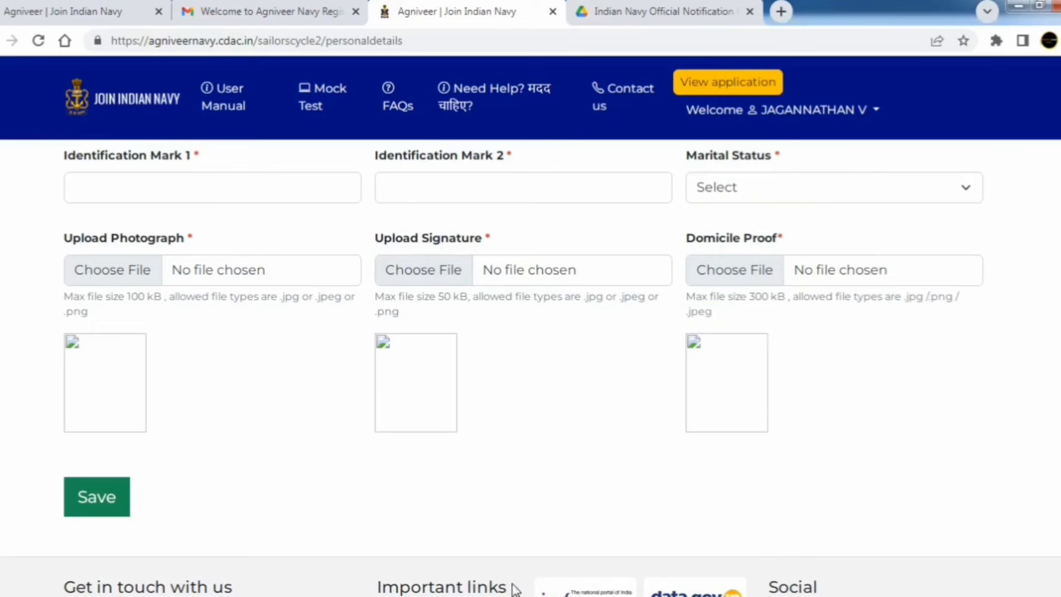
mouse_move(513, 589)
left_click(440, 546)
left_click_drag(801, 244, 707, 260)
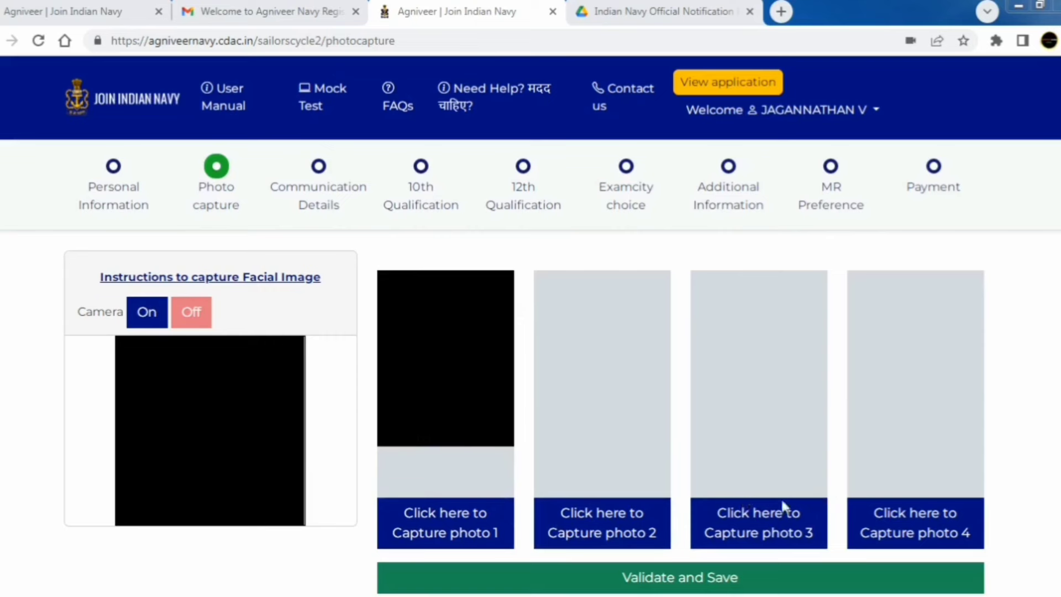
Open the Communication Details section and set the correspondence address State to TAMIL NADU.
left_click(327, 197)
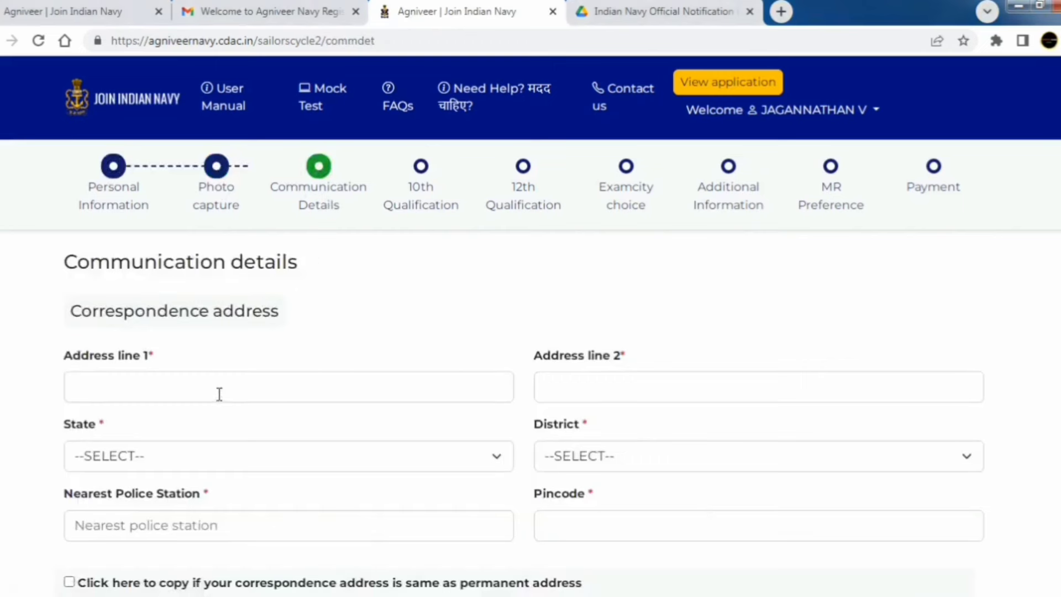
left_click(186, 387)
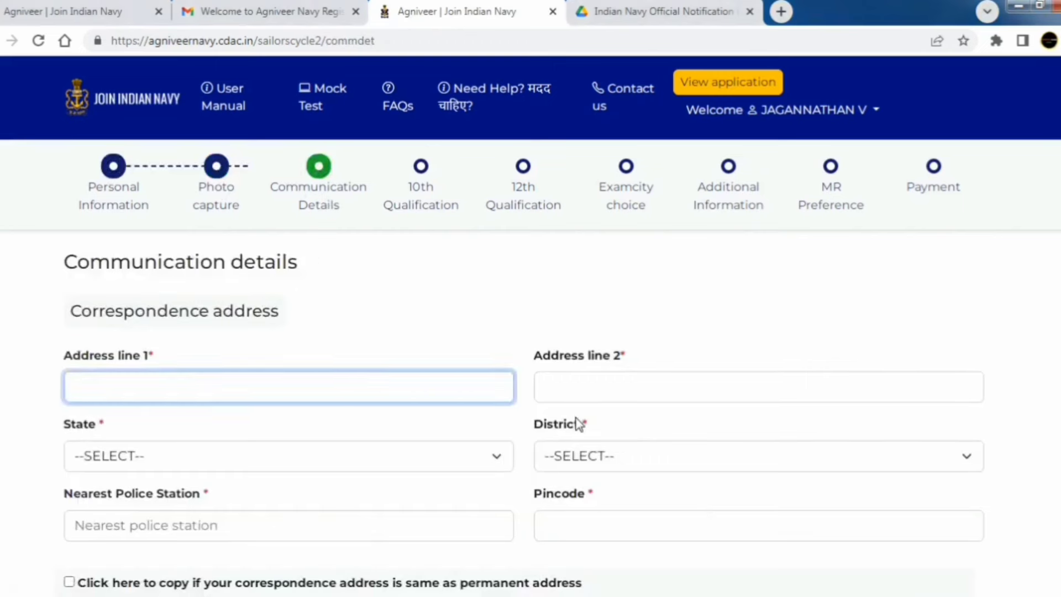
left_click(589, 389)
left_click(287, 464)
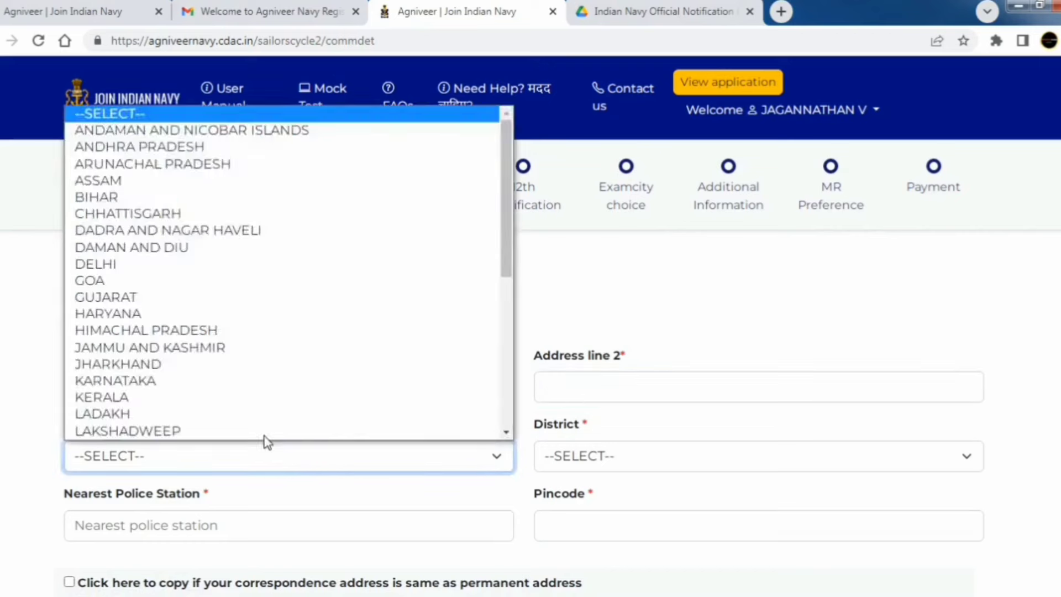
scroll(239, 395, "down", 5)
left_click(175, 332)
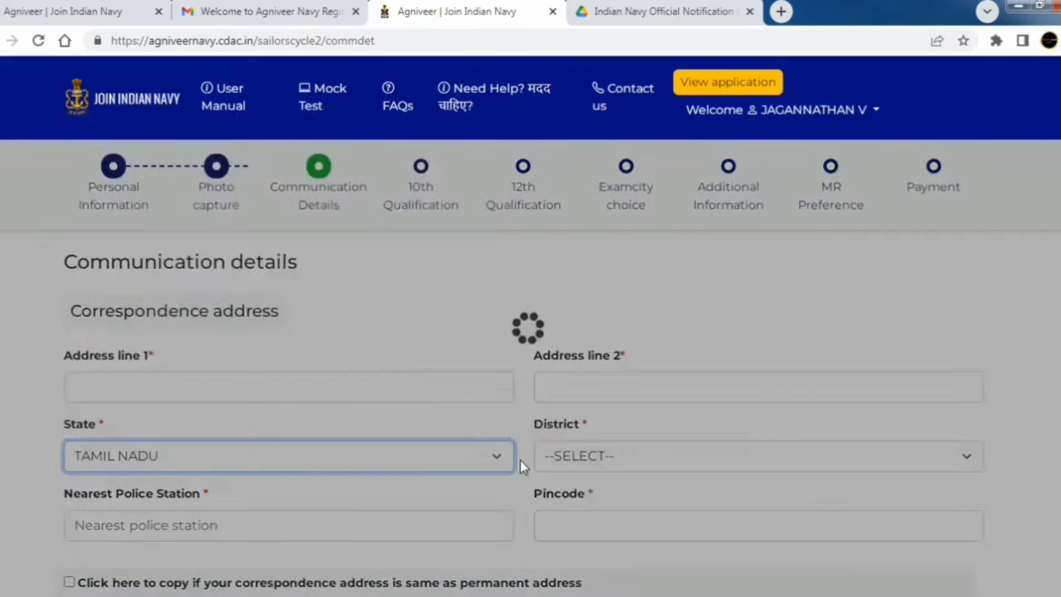
Set the correspondence address District to VELLORE and go to the Pincode field.
left_click(586, 462)
scroll(592, 415, "down", 5)
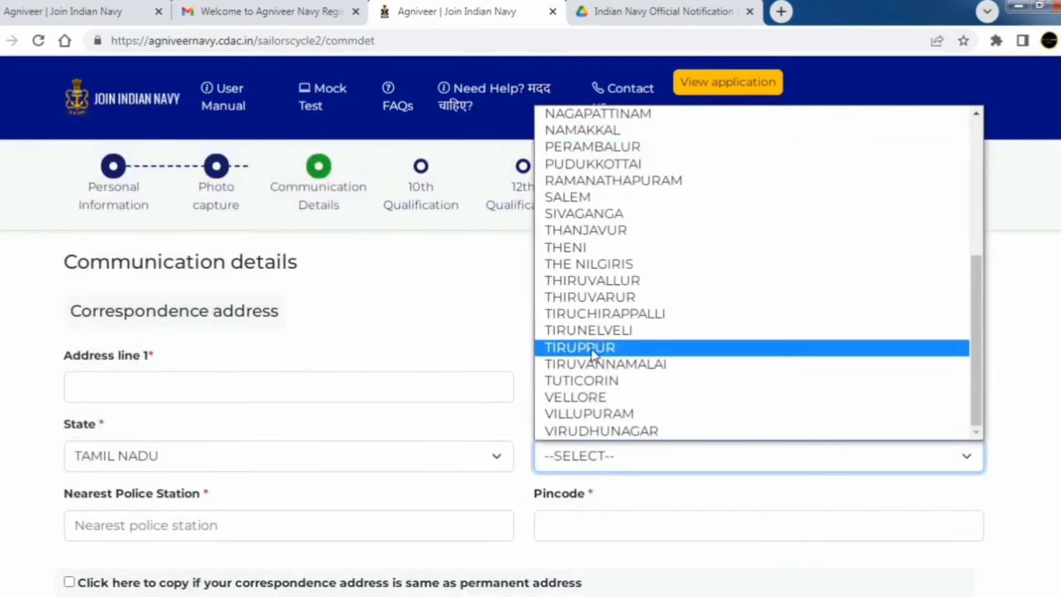
left_click(580, 398)
scroll(265, 442, "down", 1)
scroll(386, 420, "down", 1)
left_click(571, 362)
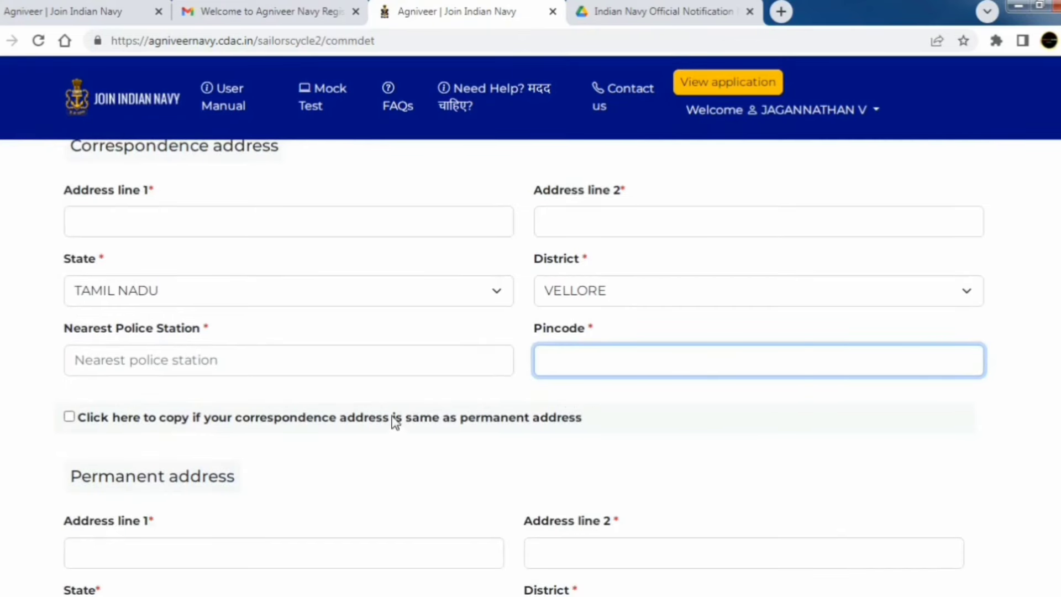
Highlight the wording of the option for copying the correspondence address, and proceed to the 10th qualification section.
left_click_drag(392, 418, 451, 423)
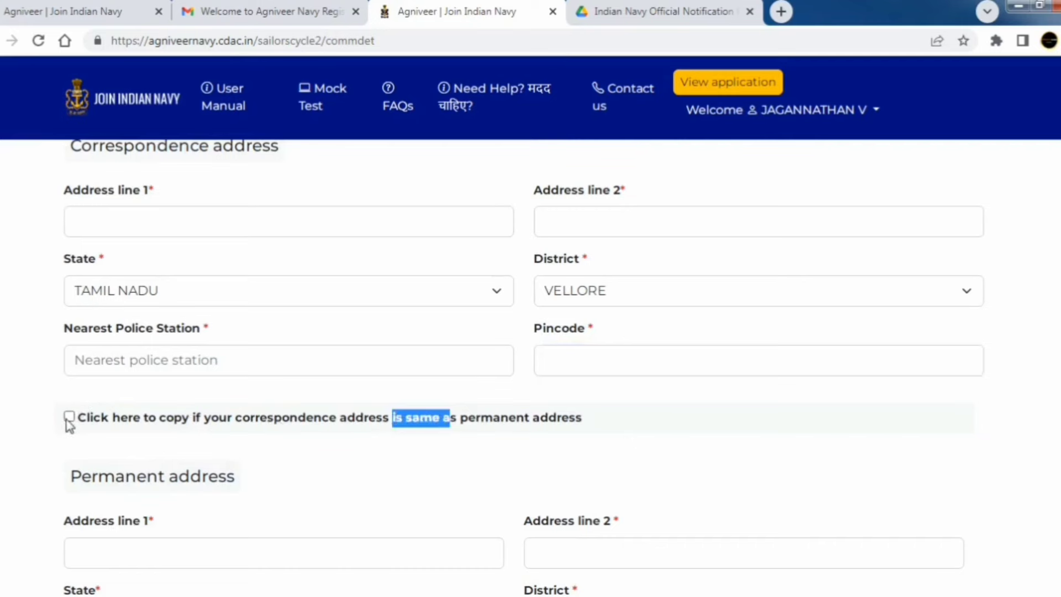
scroll(138, 417, "down", 3)
scroll(615, 448, "down", 1)
left_click(128, 411)
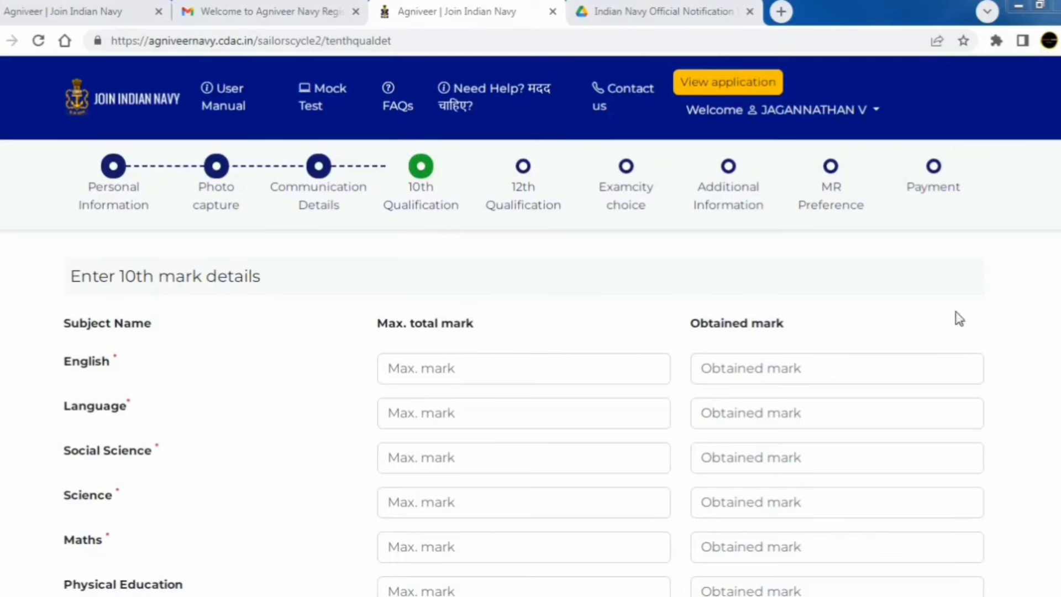
Highlight the Language subject and enter the 10th English marks: maximum 100, obtained 98.
scroll(953, 309, "down", 1)
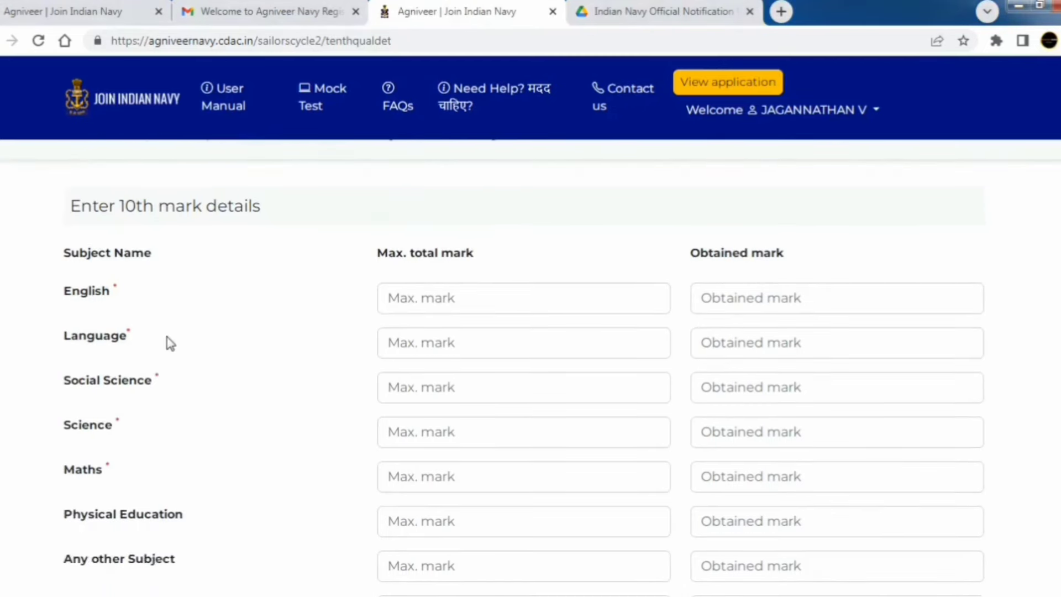
left_click_drag(131, 336, 72, 338)
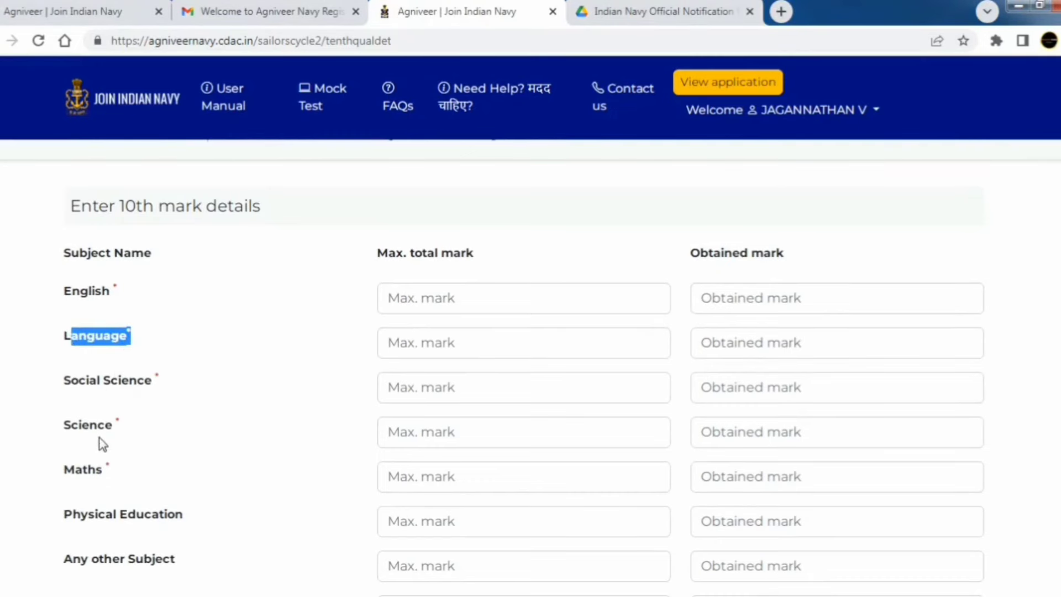
left_click(440, 302)
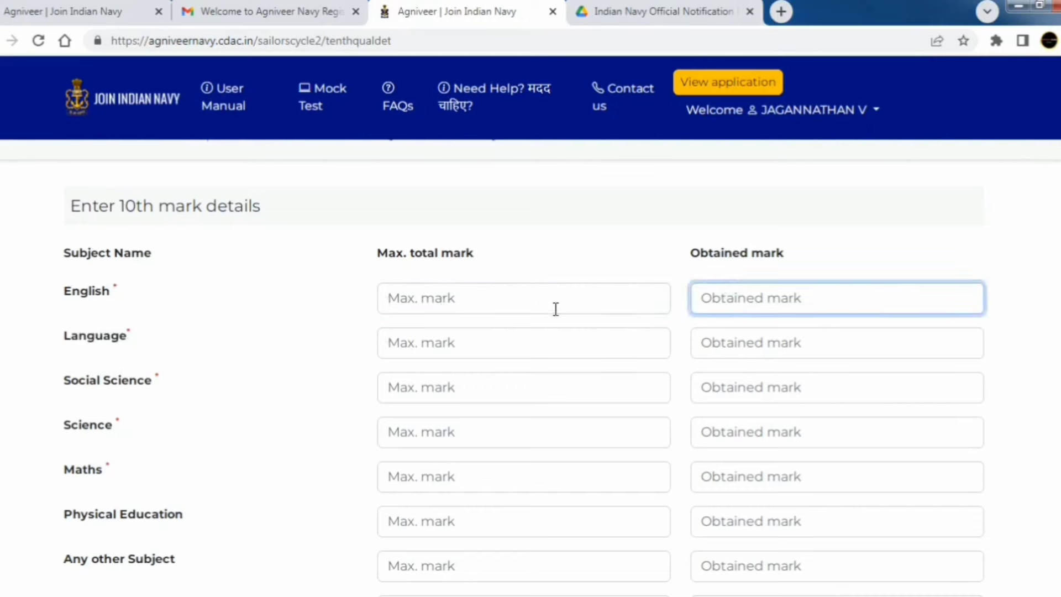
left_click(540, 294)
type("100")
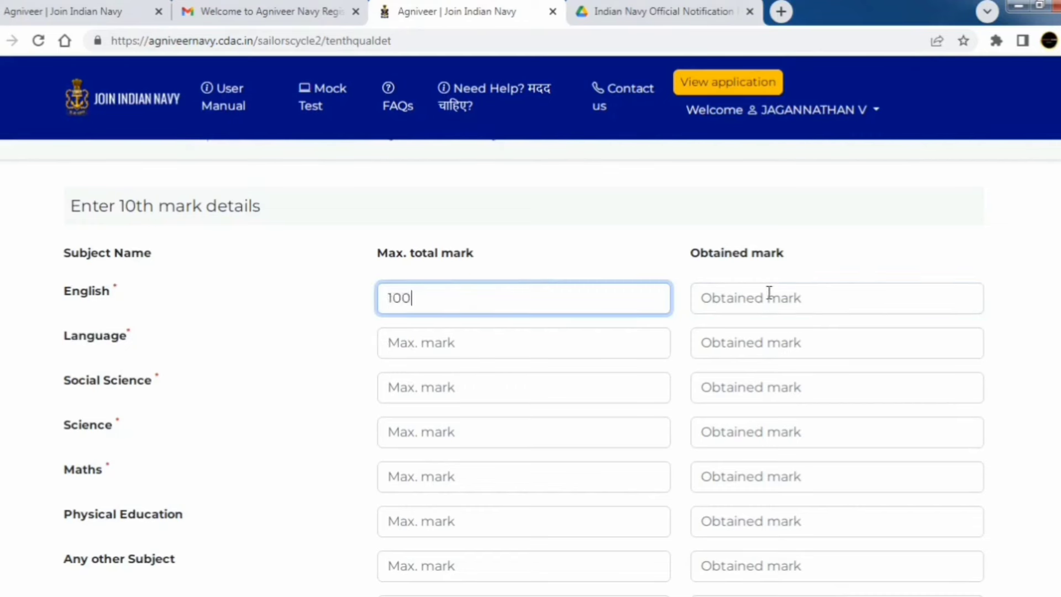
left_click(769, 292)
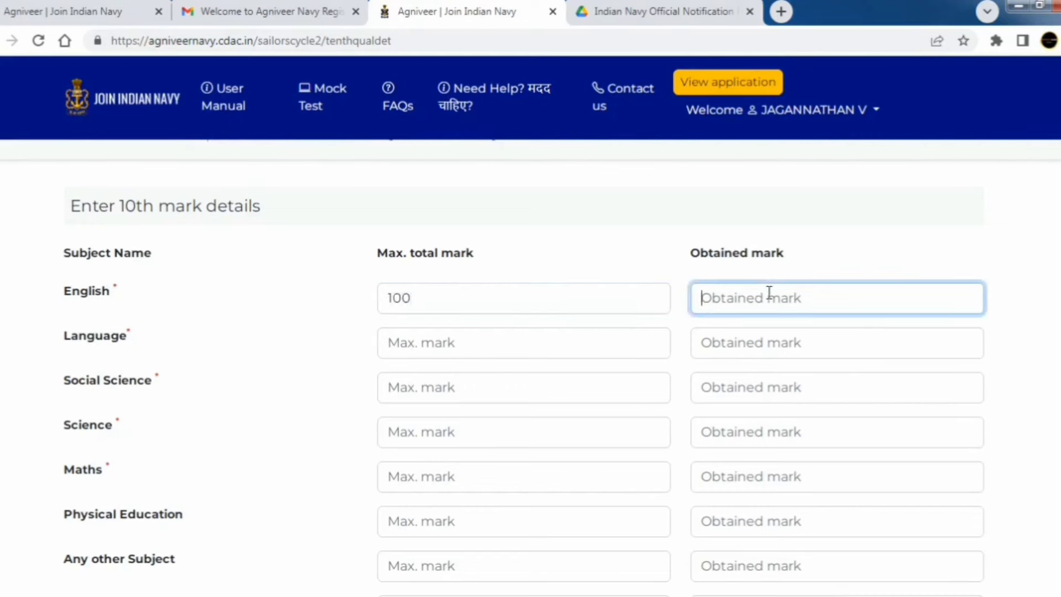
type("98")
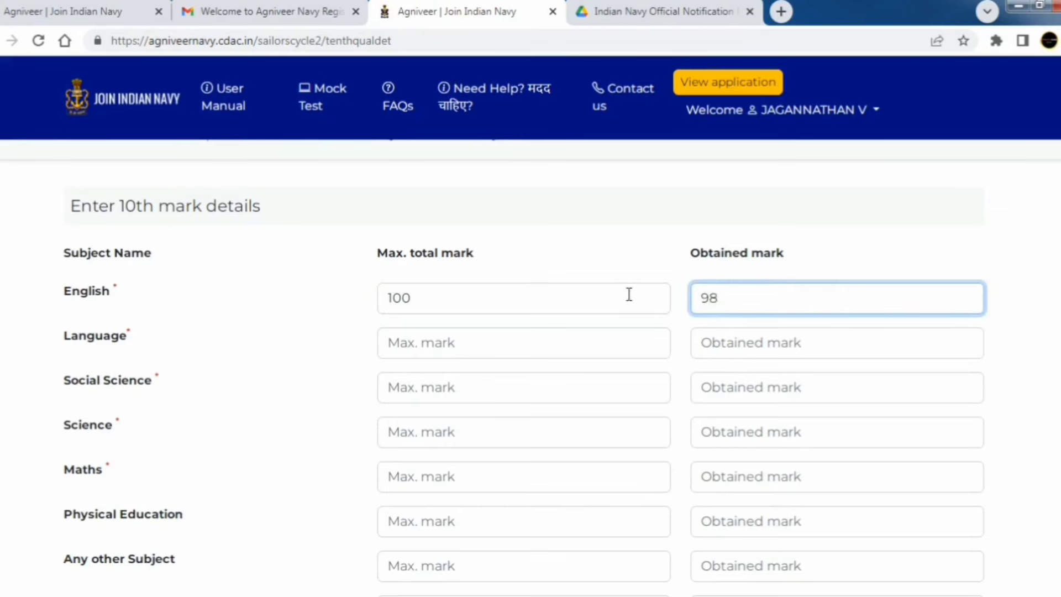
Go through the Language mark fields and highlight the auto-calculated percentage label below the 10th marks.
left_click(504, 335)
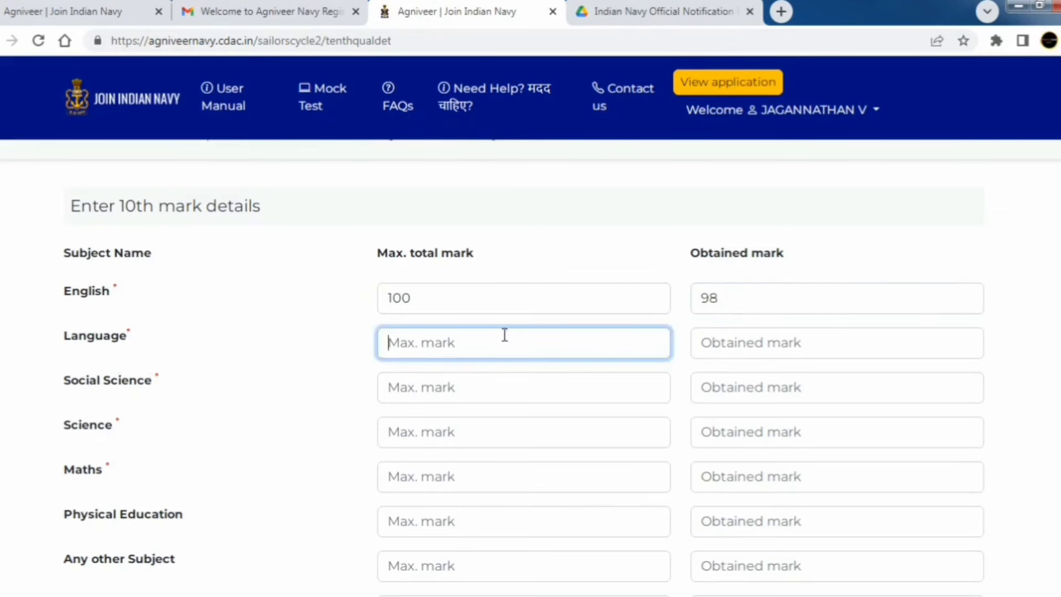
left_click(704, 339)
scroll(677, 359, "down", 1)
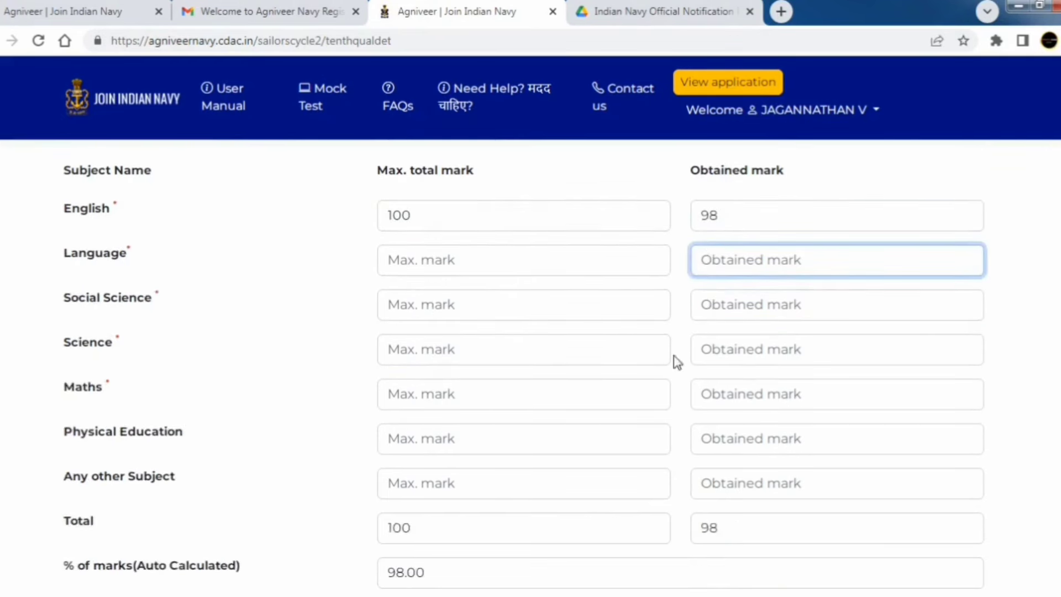
left_click(499, 278)
scroll(332, 525, "down", 2)
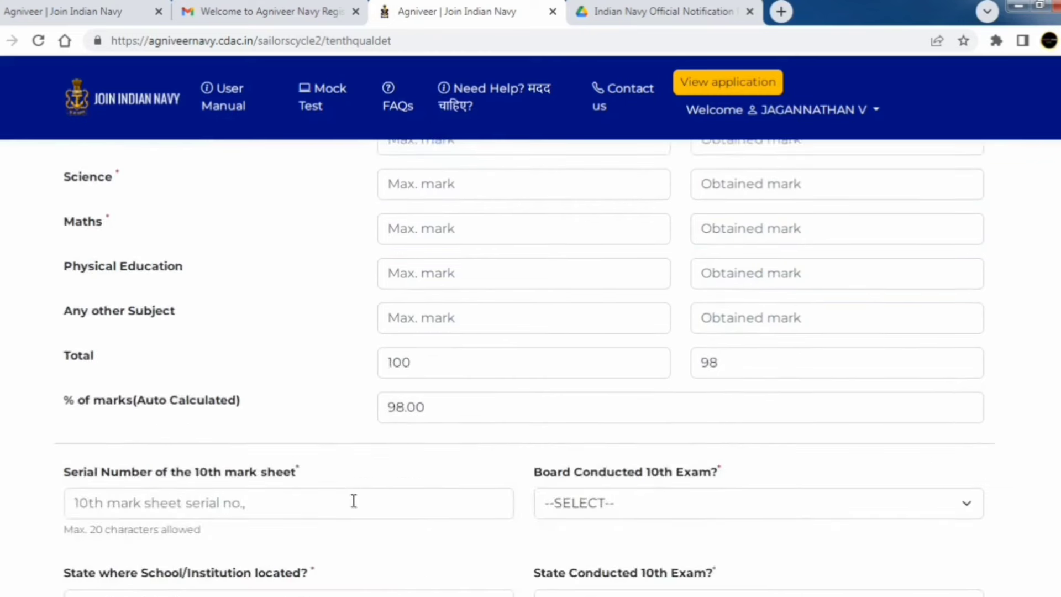
left_click_drag(240, 405, 127, 407)
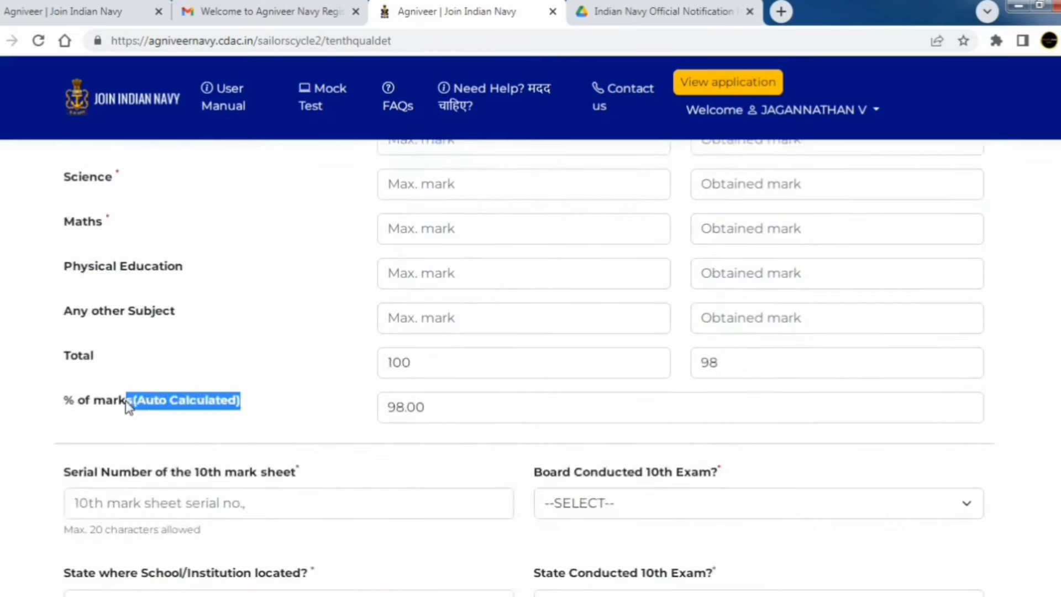
Go to the 10th mark sheet serial number field and set the exam board to Tamilnadu Board of Secondary Education.
left_click(173, 500)
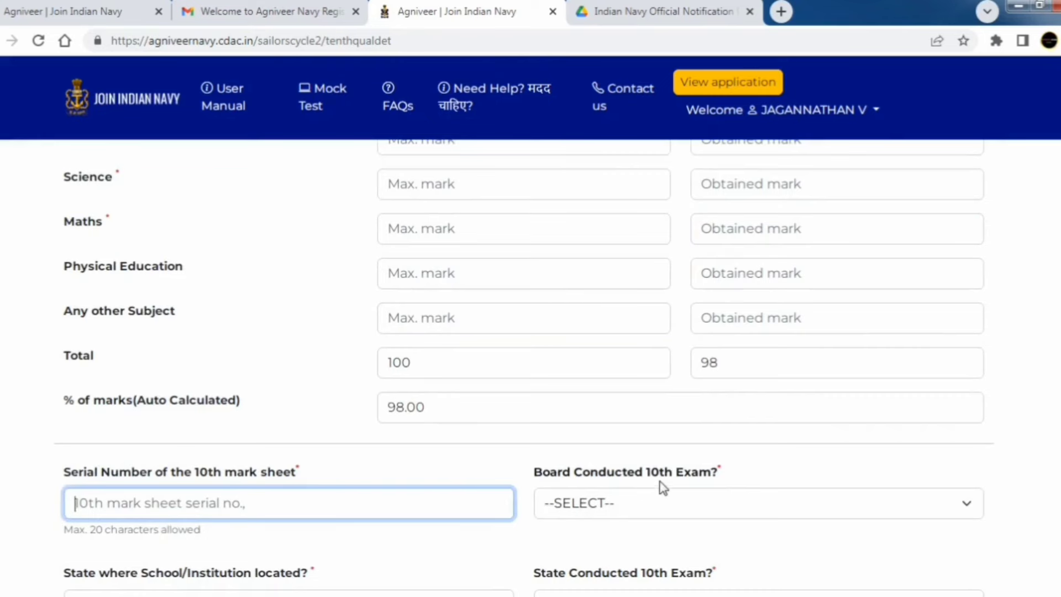
left_click(703, 502)
scroll(648, 364, "down", 6)
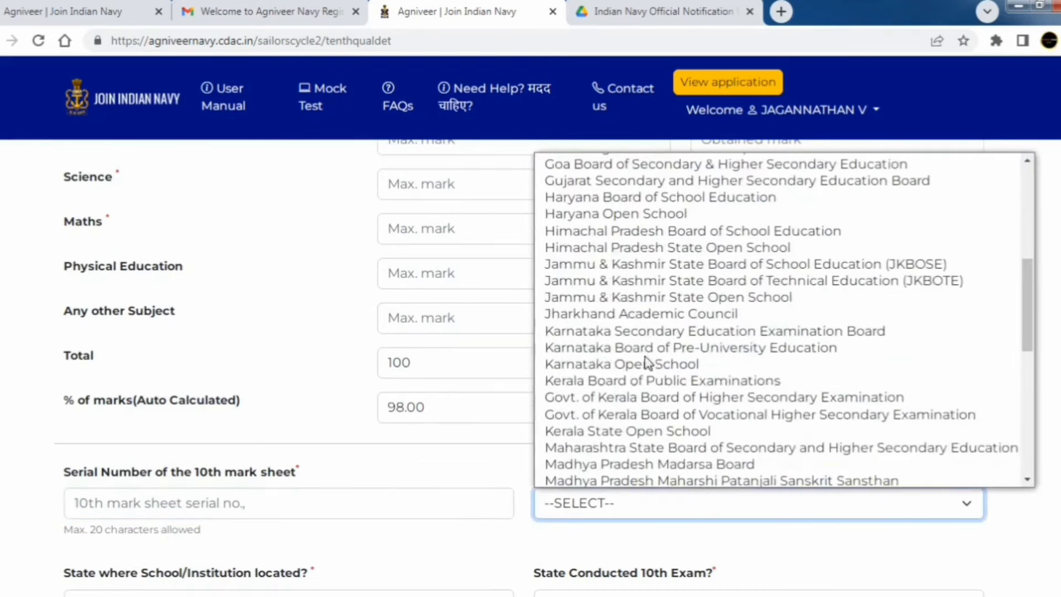
scroll(645, 357, "down", 8)
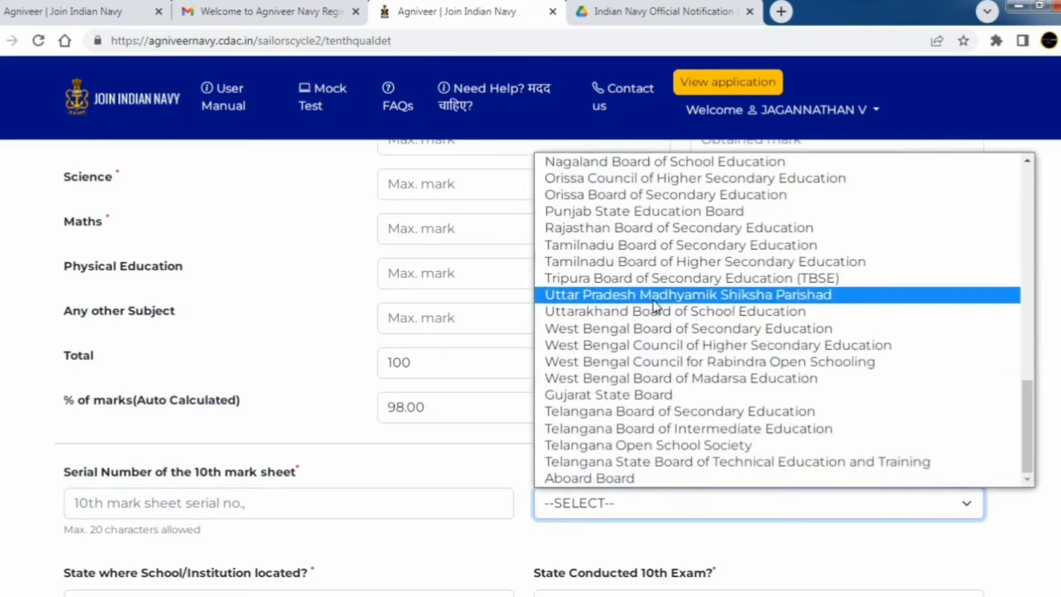
left_click(678, 249)
Set the state where the school or institution is located to TAMIL NADU.
scroll(647, 409, "down", 3)
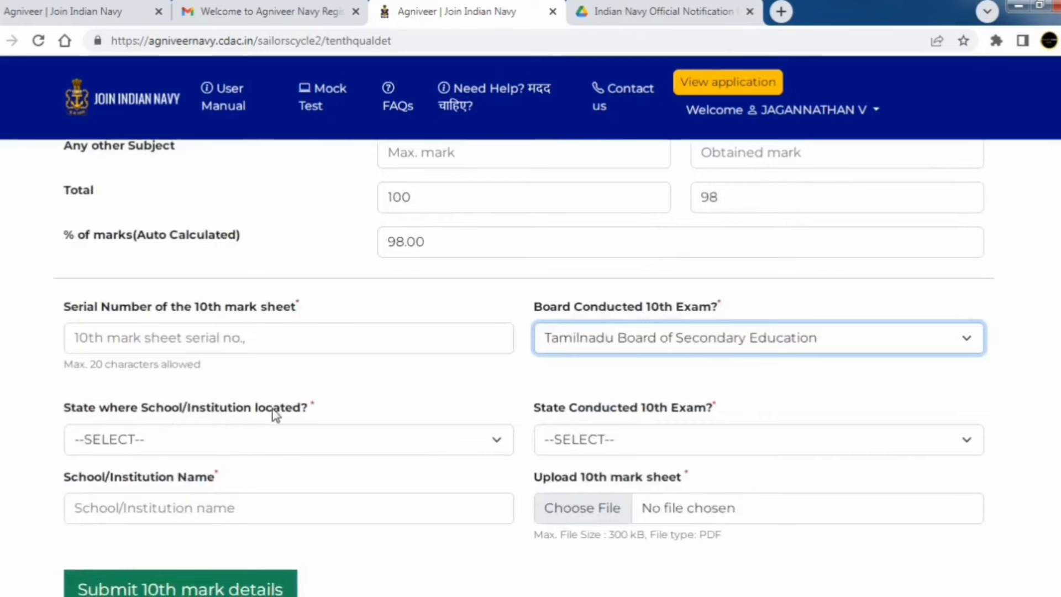
left_click(267, 433)
scroll(197, 377, "down", 4)
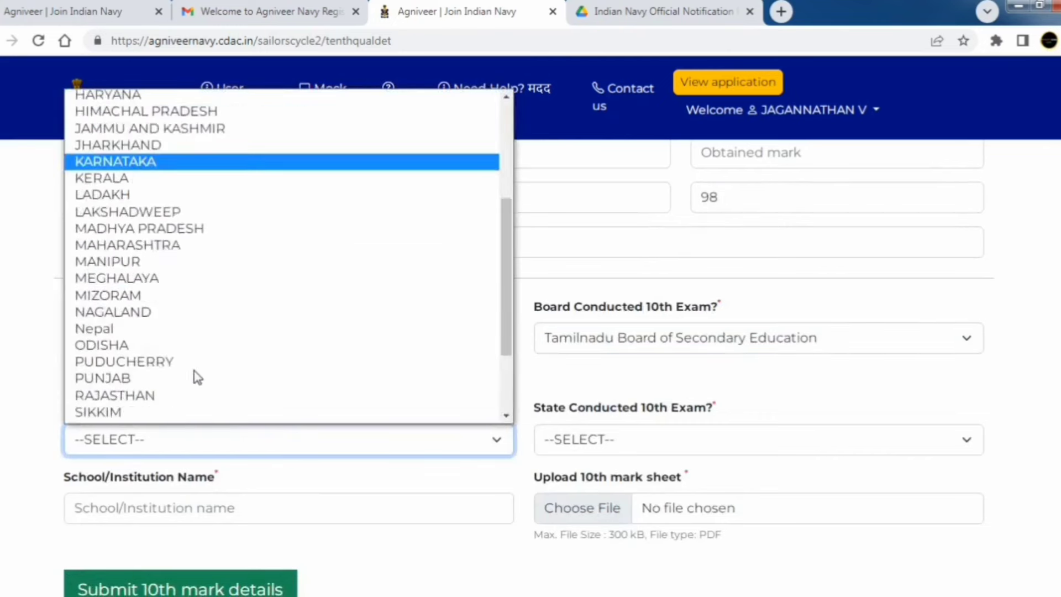
scroll(197, 378, "down", 2)
left_click(175, 321)
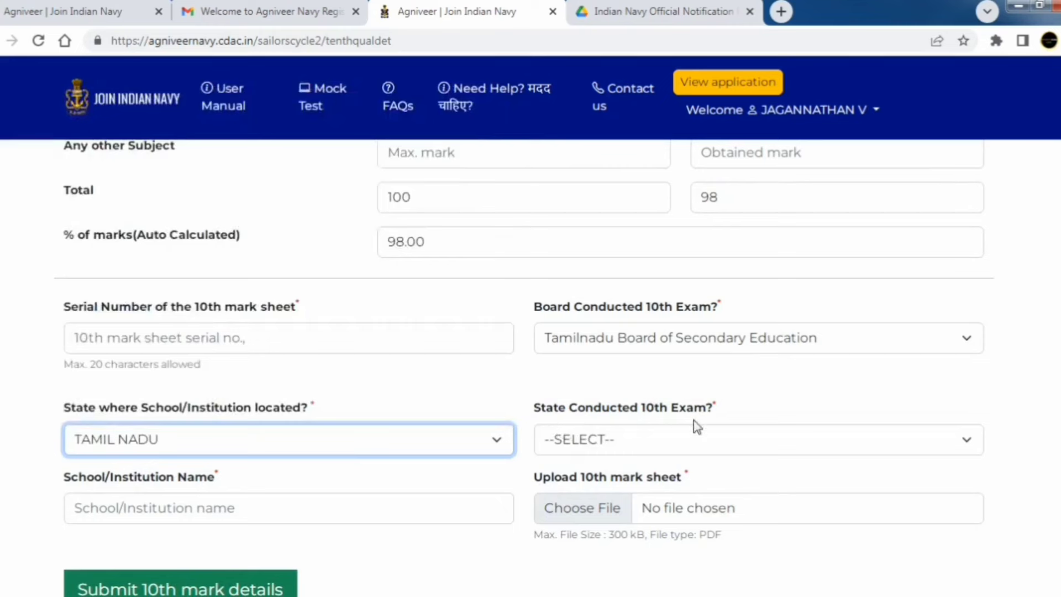
Highlight the label of the state that conducted the 10th exam and set that state to TAMIL NADU.
left_click_drag(716, 411, 674, 414)
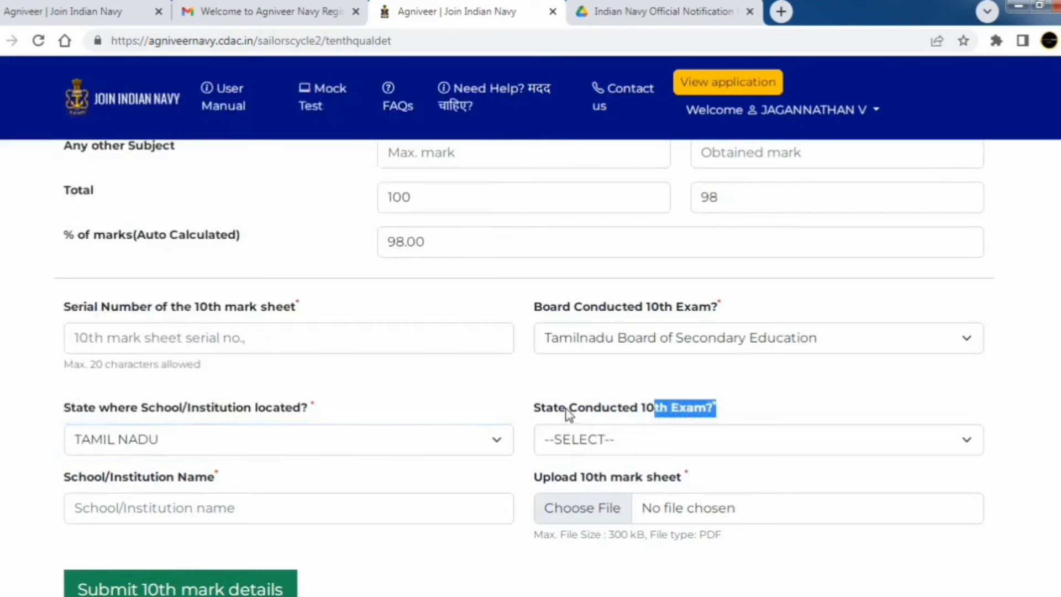
left_click_drag(566, 415, 533, 410)
left_click(591, 445)
scroll(610, 384, "down", 5)
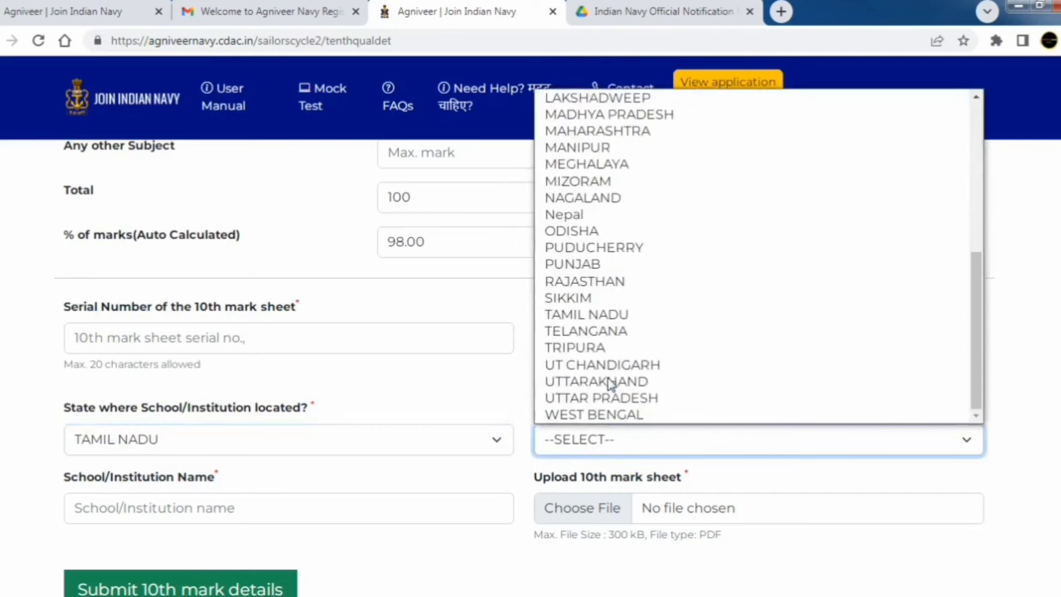
left_click(607, 313)
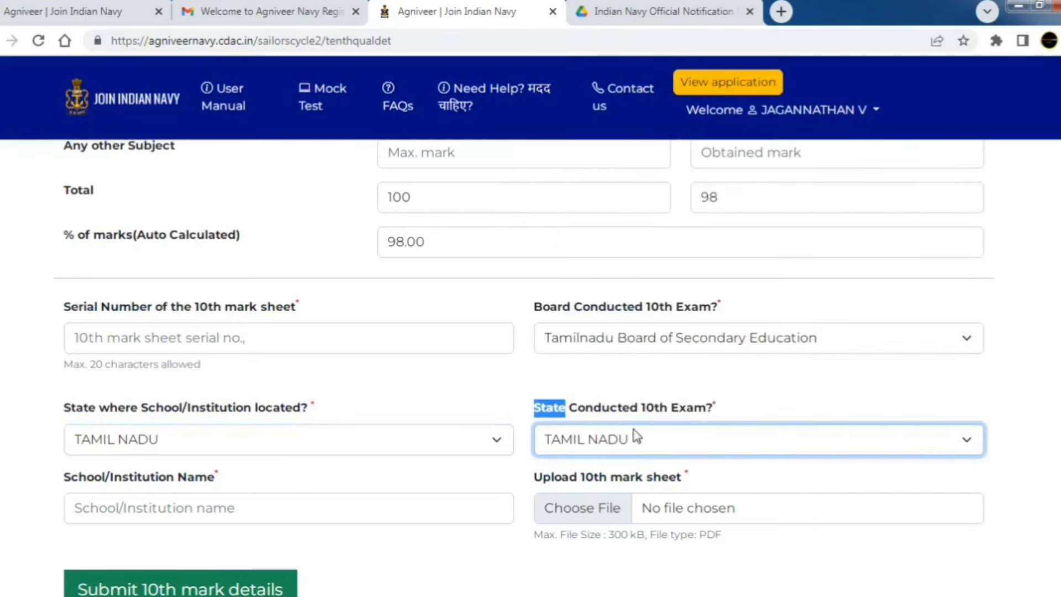
Go to the School/Institution Name field and highlight the file type limit for the 10th mark sheet upload.
scroll(512, 445, "down", 1)
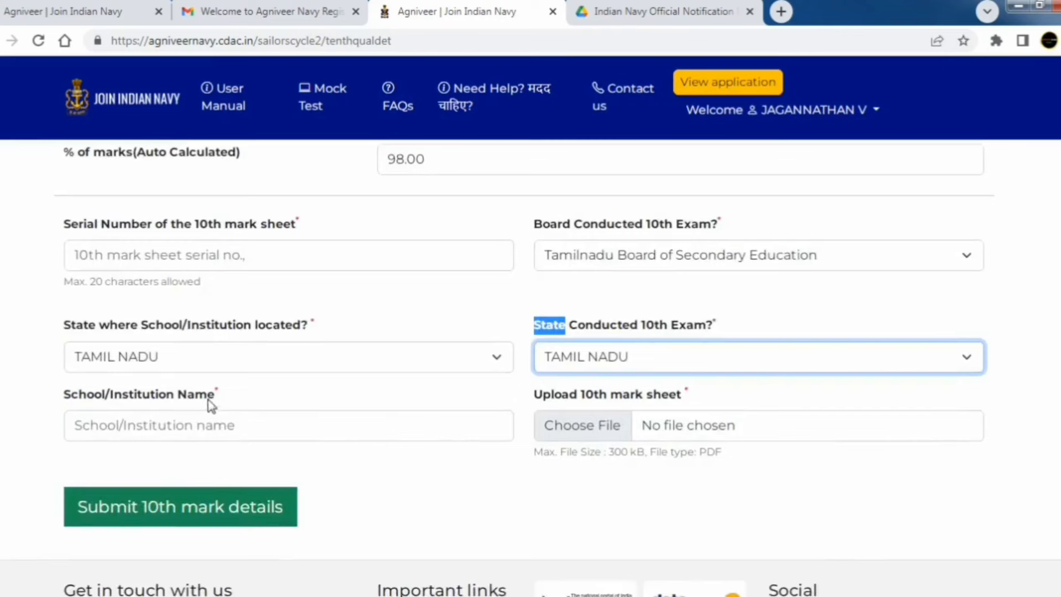
left_click(203, 426)
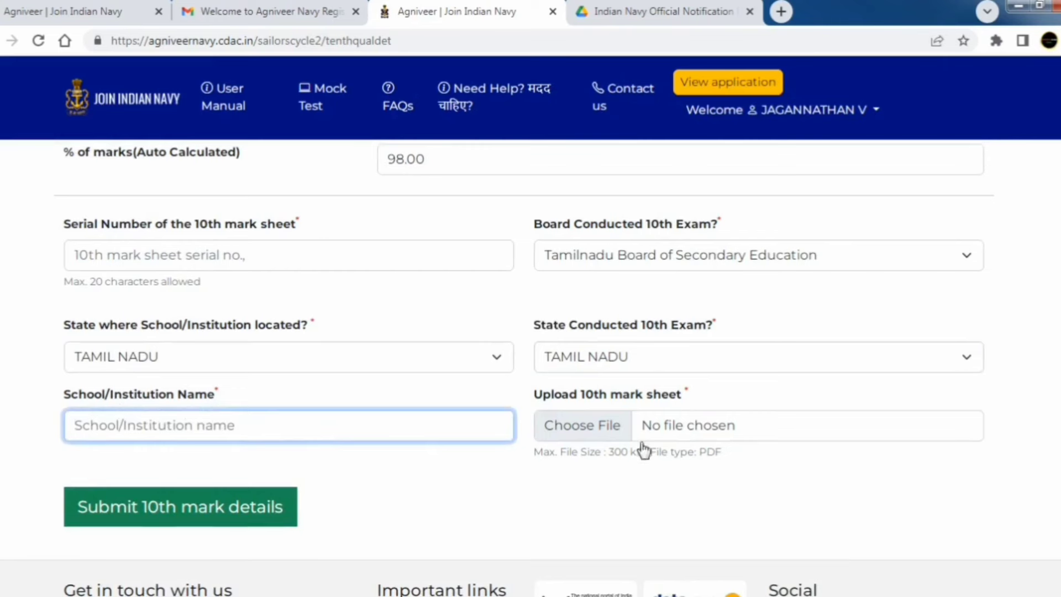
left_click_drag(650, 452, 721, 455)
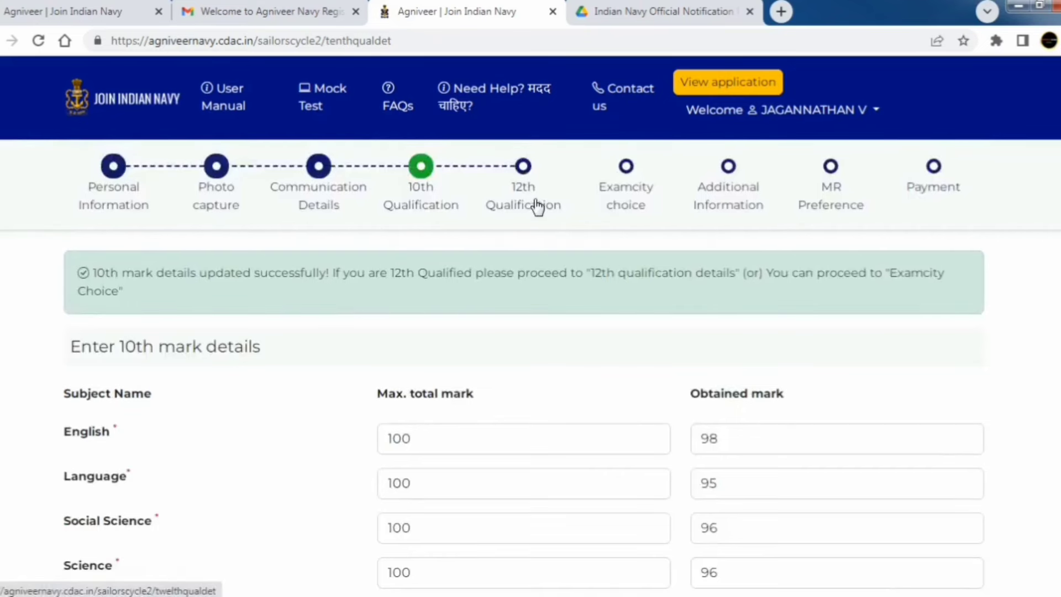
Review the submitted 10th mark details and open the 12th Qualification section.
scroll(483, 350, "down", 3)
scroll(483, 350, "up", 1)
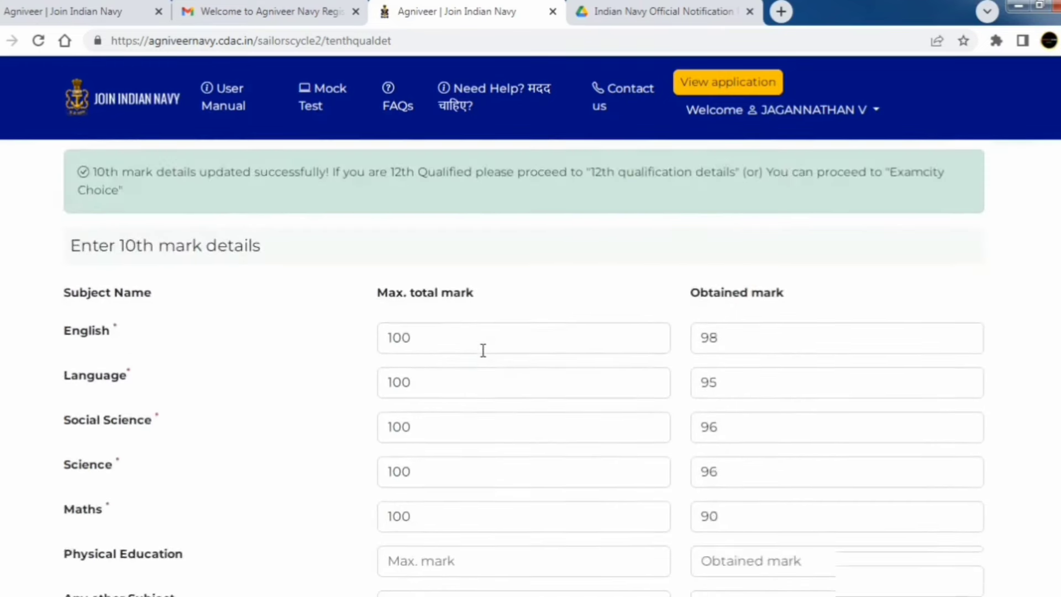
scroll(483, 351, "up", 2)
left_click(523, 192)
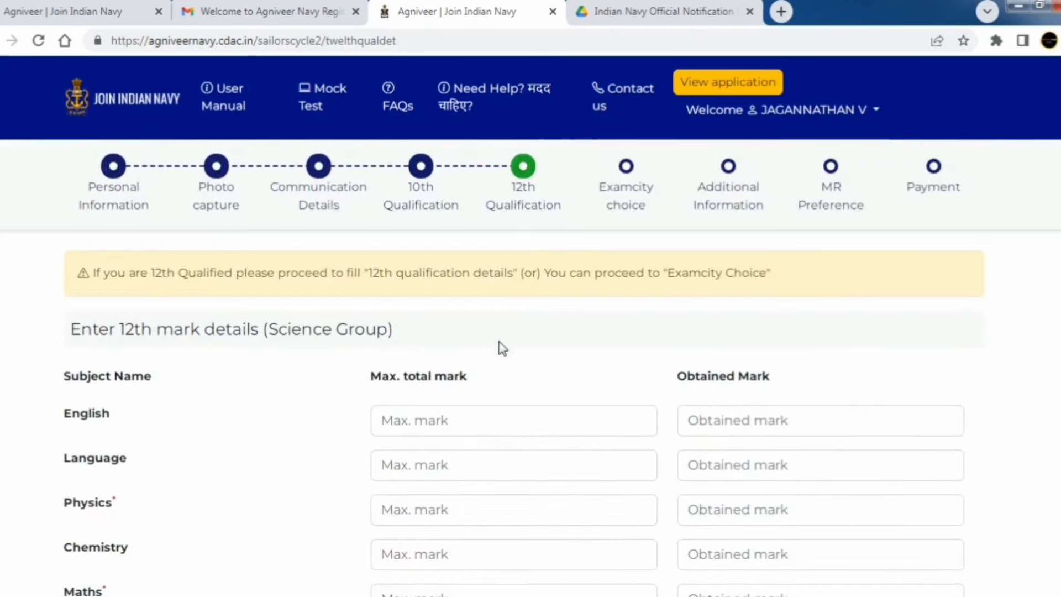
Go through the maximum and obtained mark fields for the 12th subjects, from English down to the total and percentage.
scroll(493, 389, "down", 2)
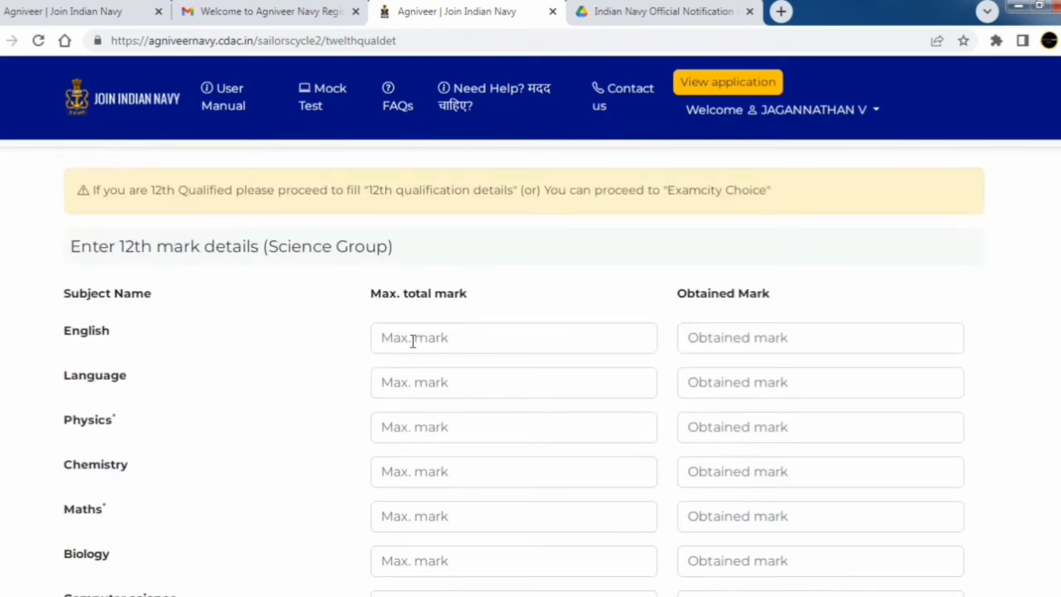
left_click(408, 381)
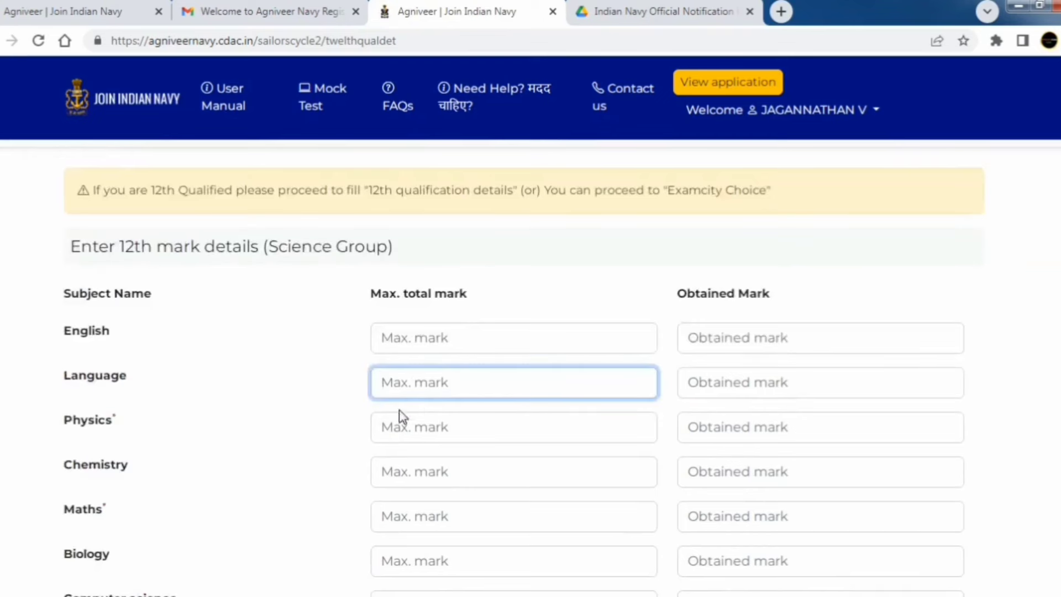
left_click(390, 427)
left_click(398, 468)
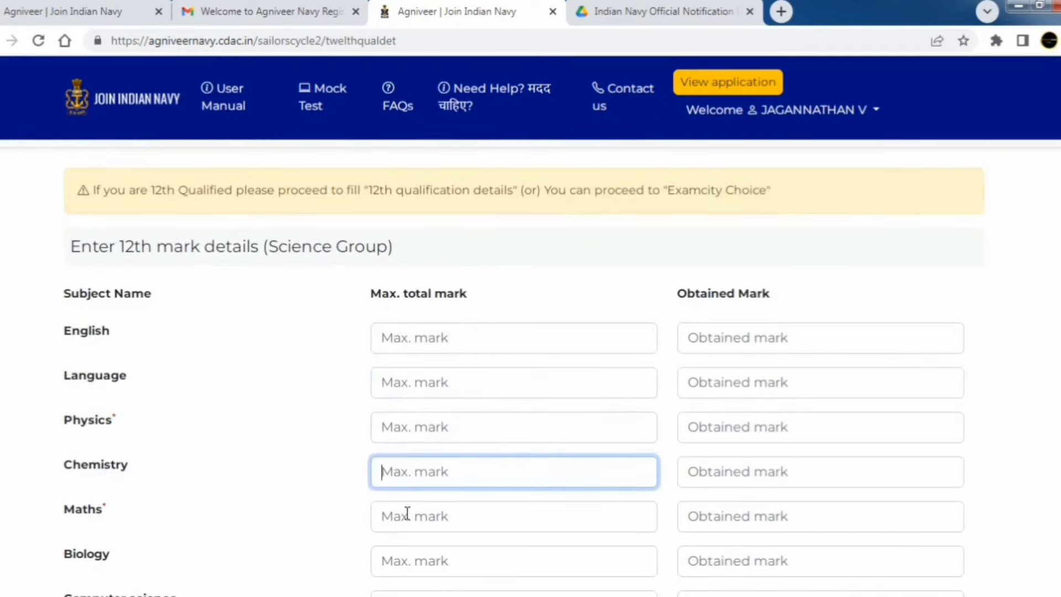
left_click(443, 338)
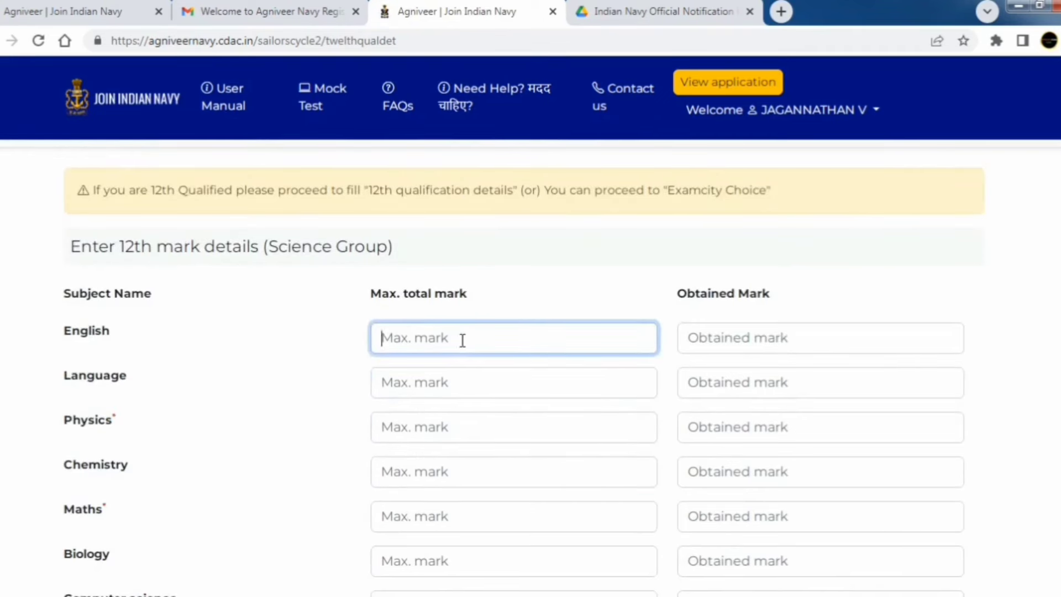
left_click(707, 339)
scroll(710, 339, "down", 5)
scroll(665, 348, "down", 2)
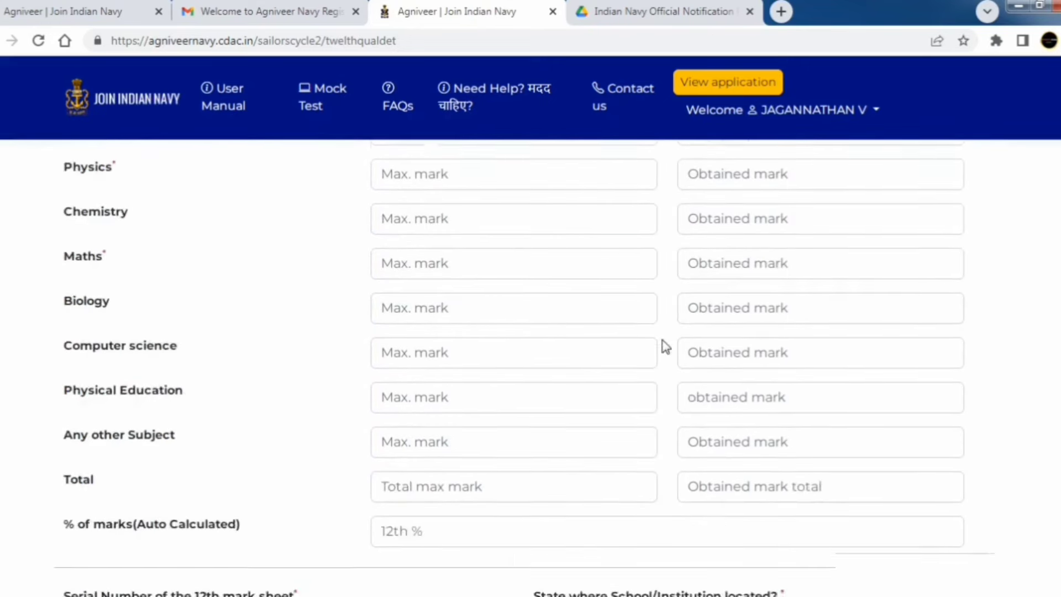
scroll(451, 462, "down", 2)
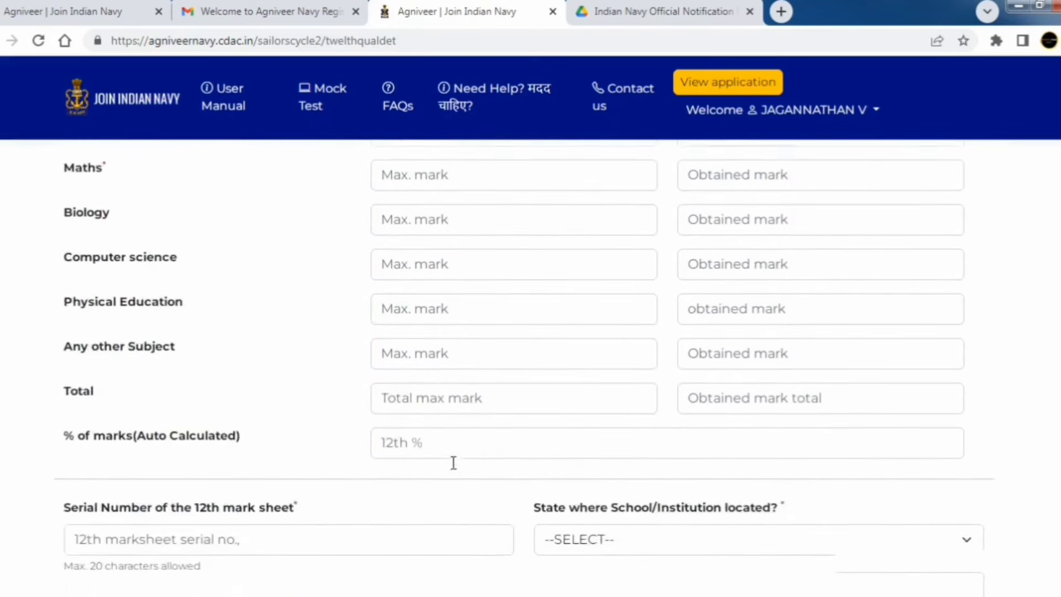
Look through the 12th mark sheet serial number, institution state, exam state and School/Institution Name fields, leaving them unfilled.
left_click(265, 467)
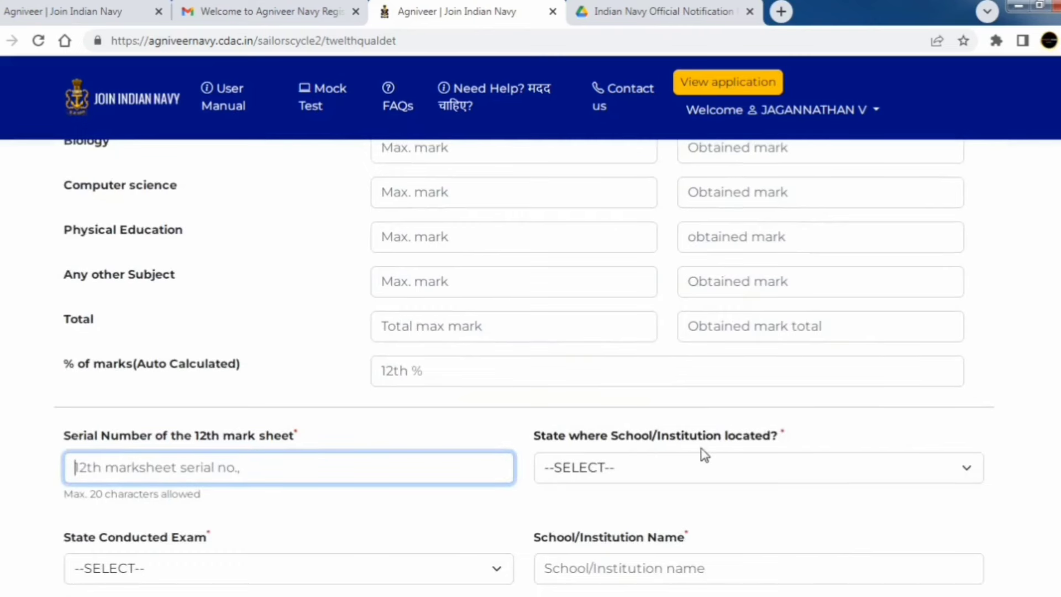
left_click(666, 471)
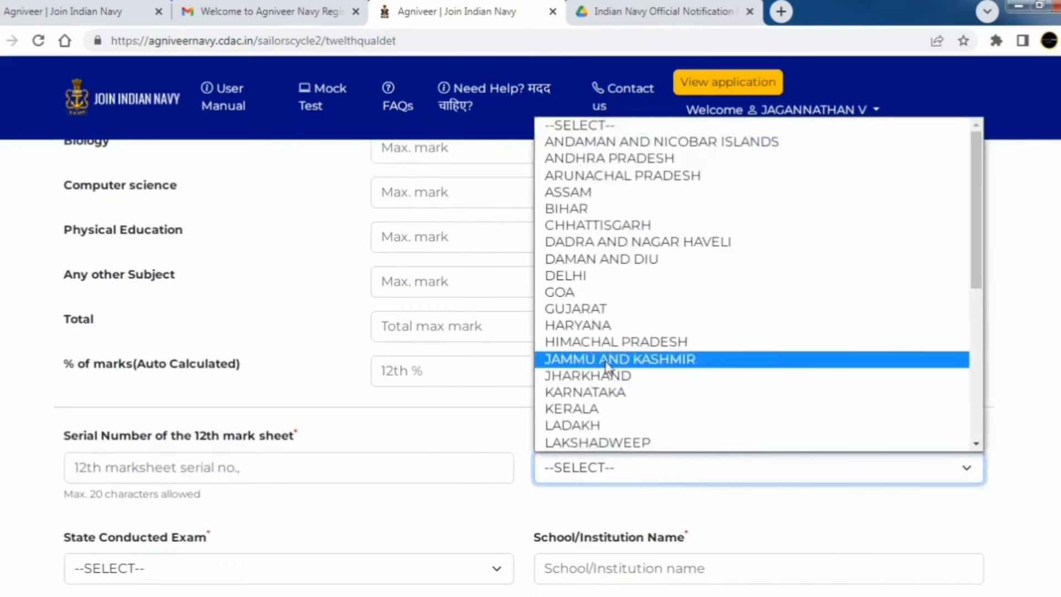
scroll(610, 374, "down", 3)
left_click(506, 438)
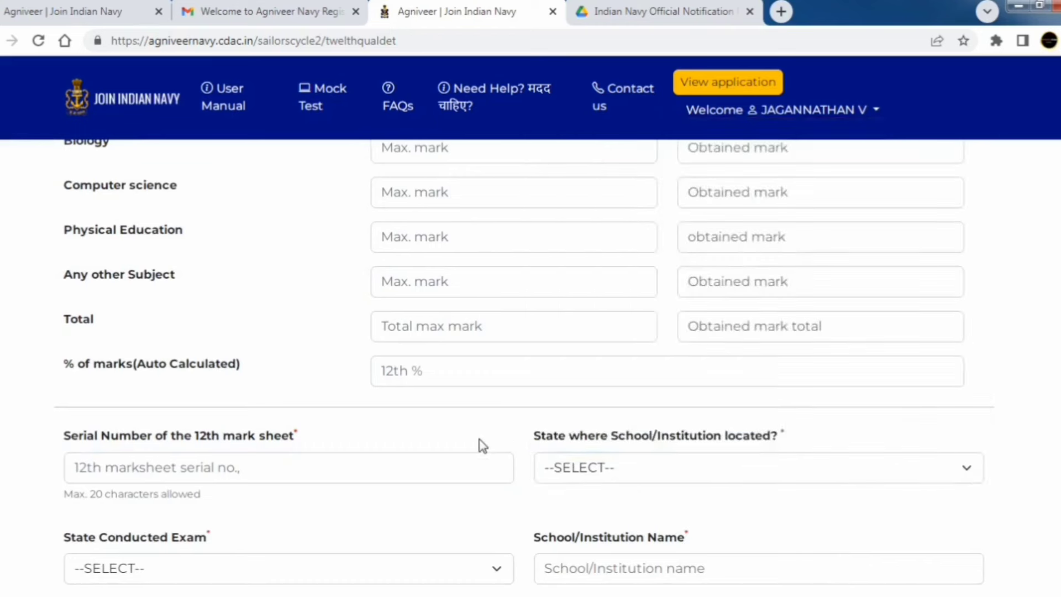
scroll(462, 445, "down", 1)
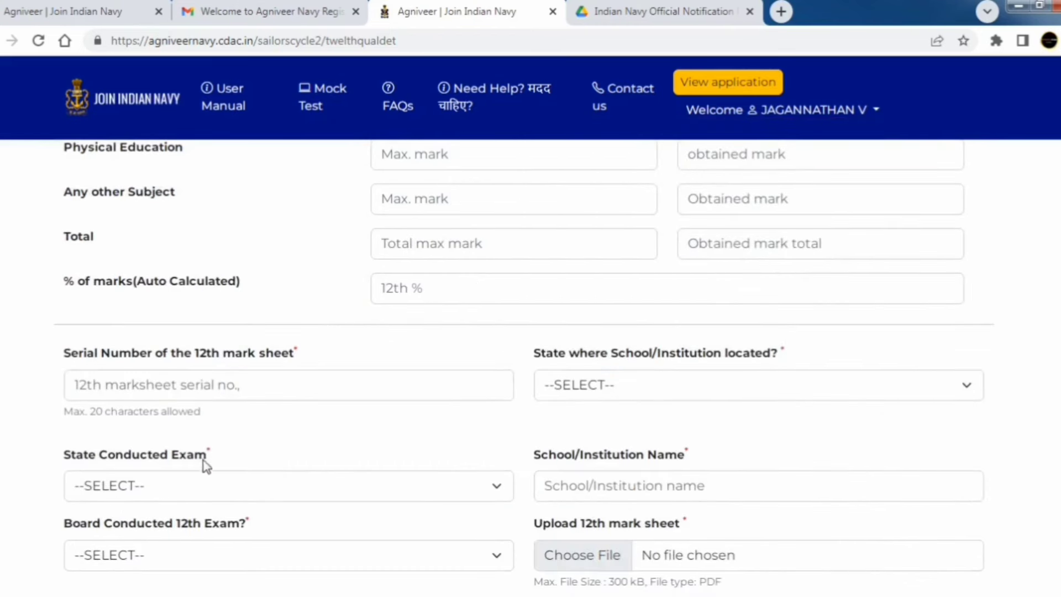
left_click(200, 488)
left_click(475, 470)
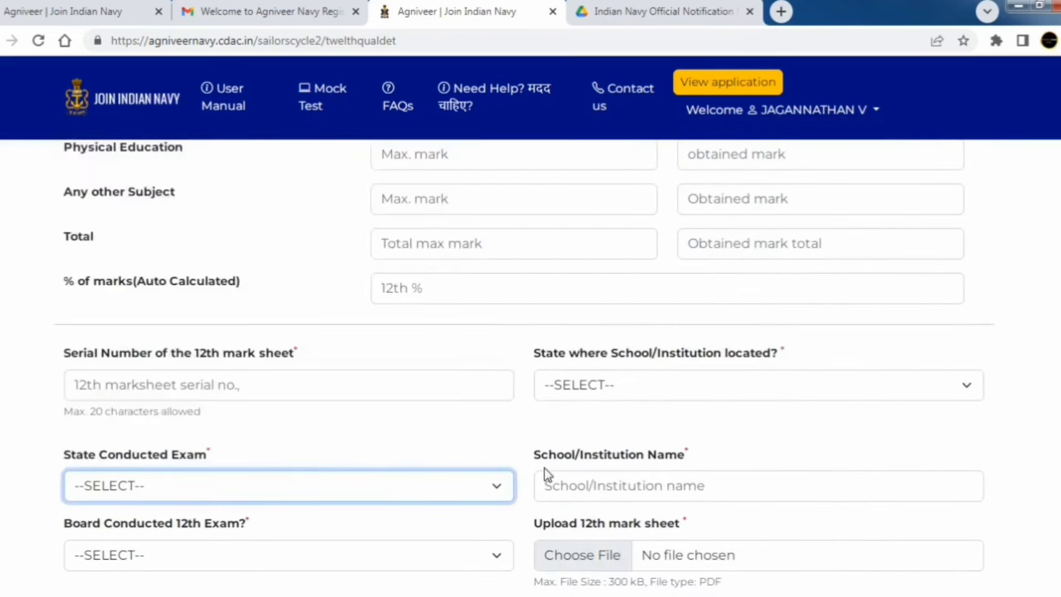
left_click(635, 486)
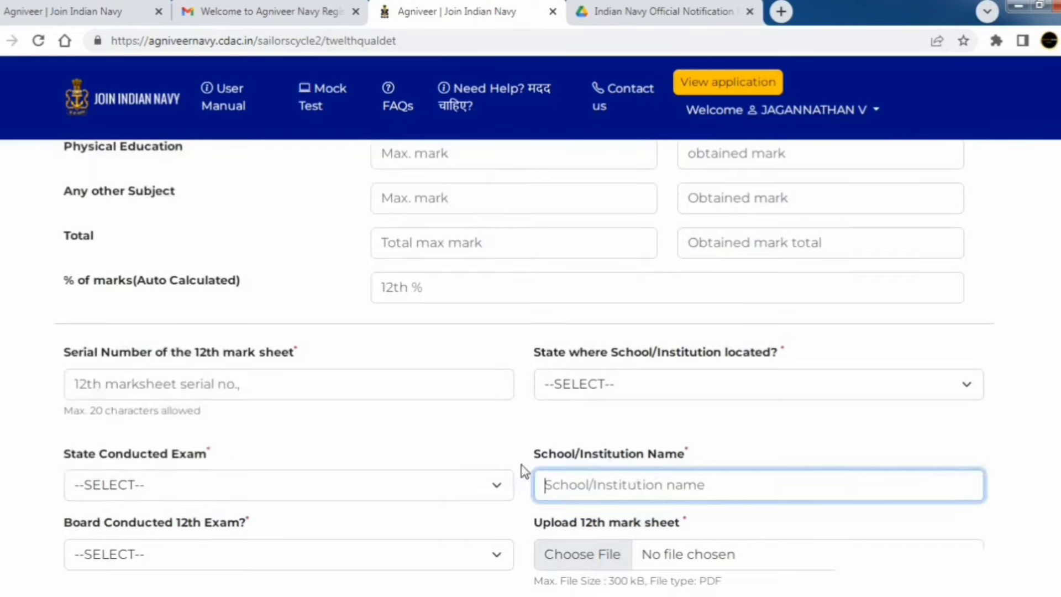
Set the board that conducted the 12th exam to Tamilnadu Board of Higher Secondary Education and highlight the mark sheet file size limit.
scroll(453, 463, "down", 3)
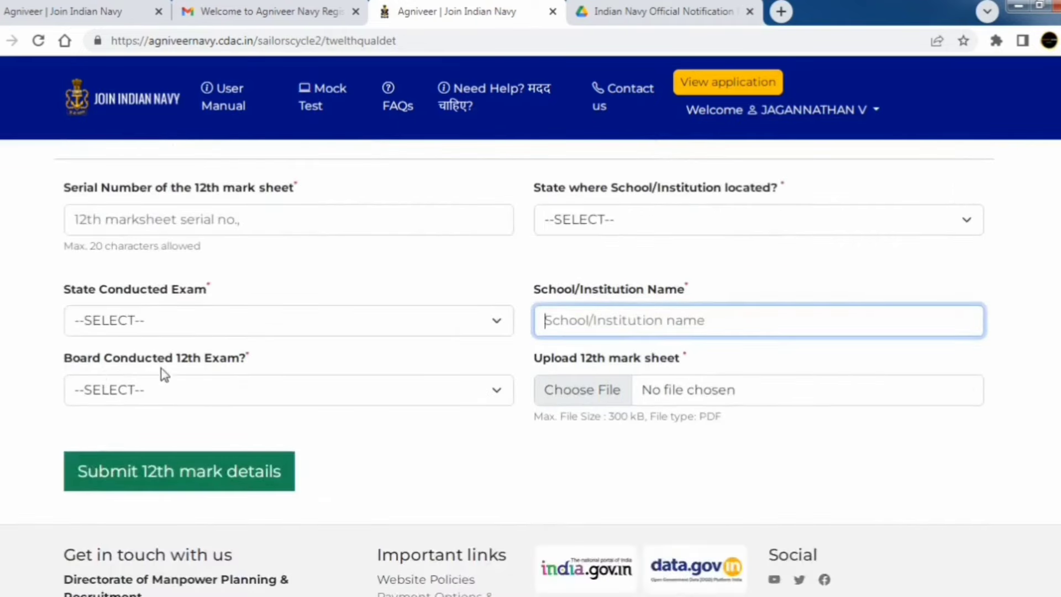
left_click(218, 389)
scroll(220, 323, "down", 20)
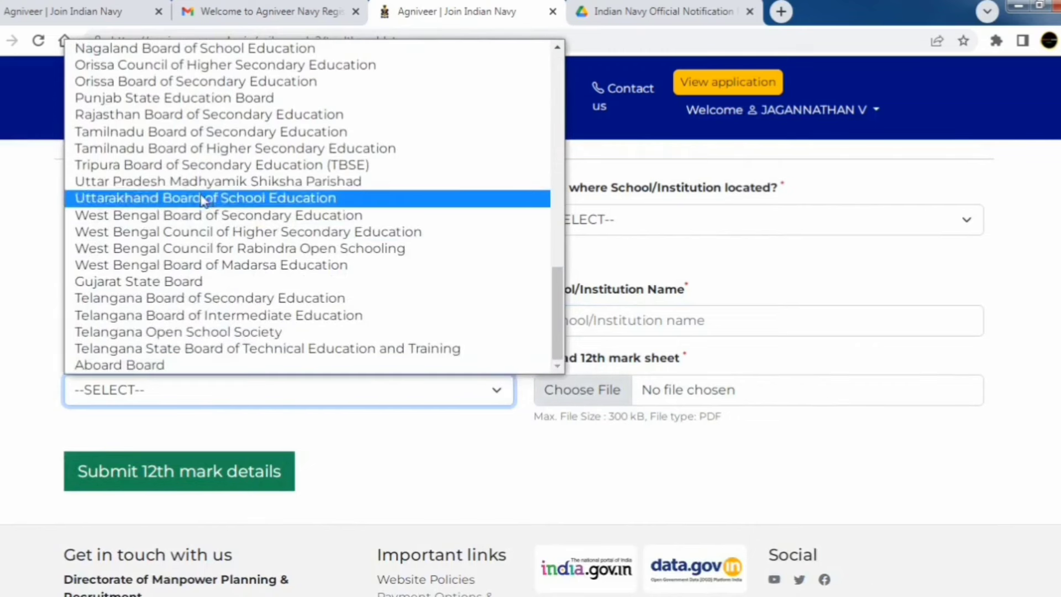
left_click(258, 149)
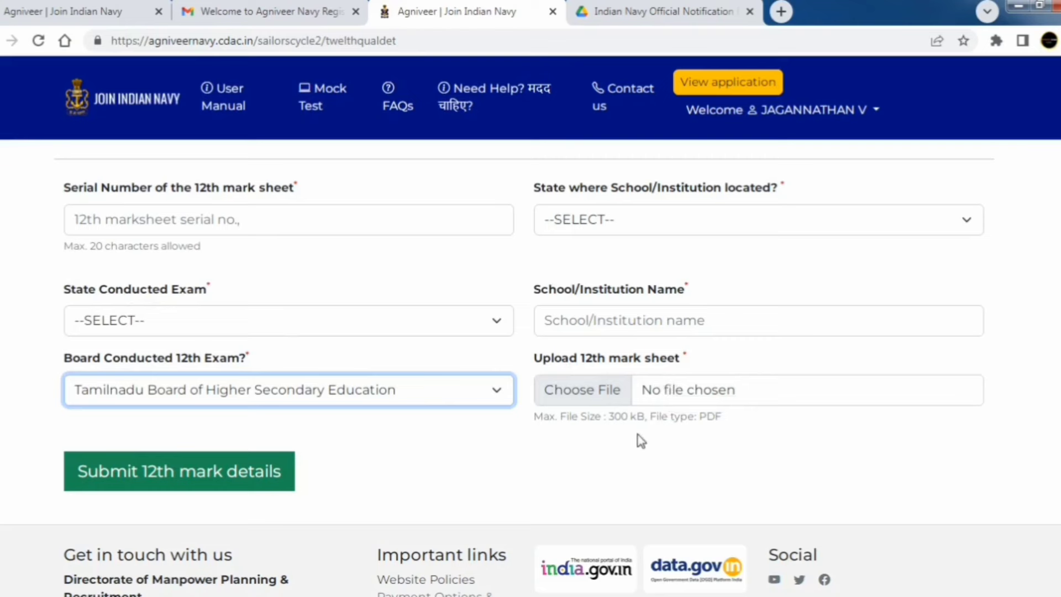
left_click_drag(644, 416, 605, 416)
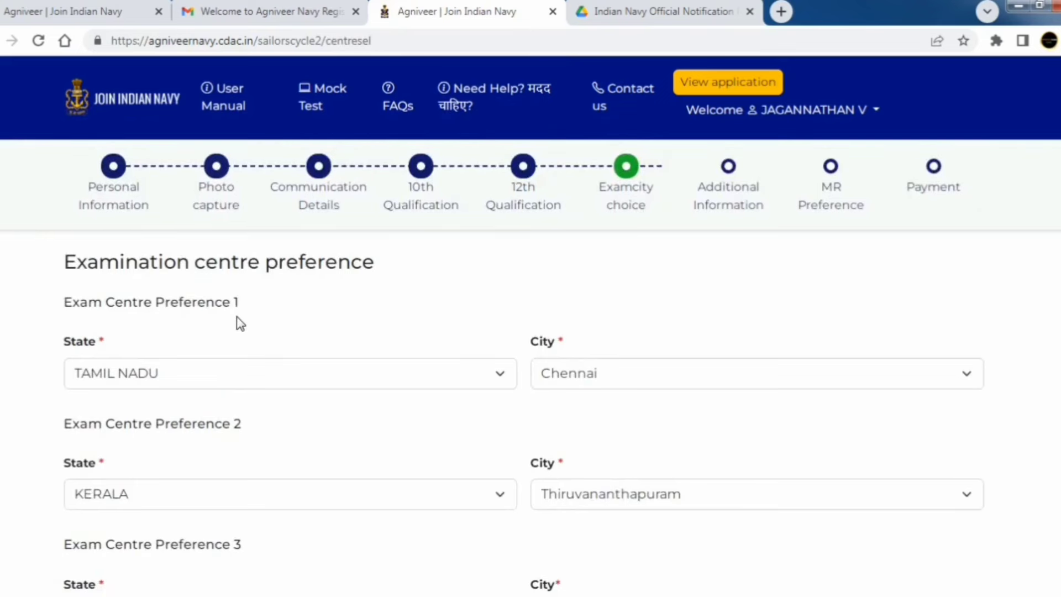
Check the available state and city choices for Exam Centre Preference 1, keeping TAMIL NADU and Chennai.
left_click(238, 380)
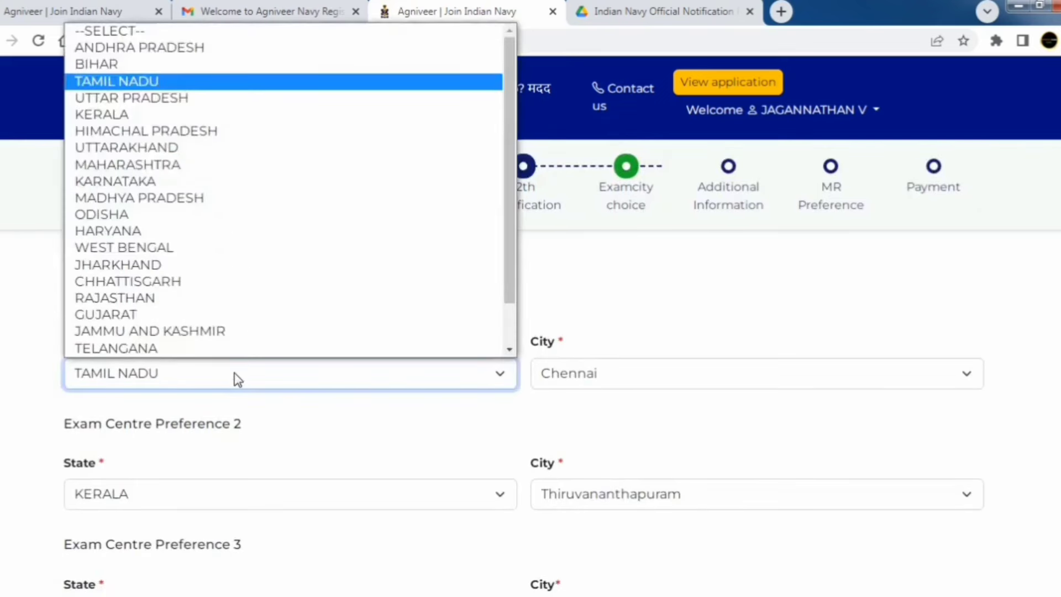
left_click(237, 380)
left_click(601, 387)
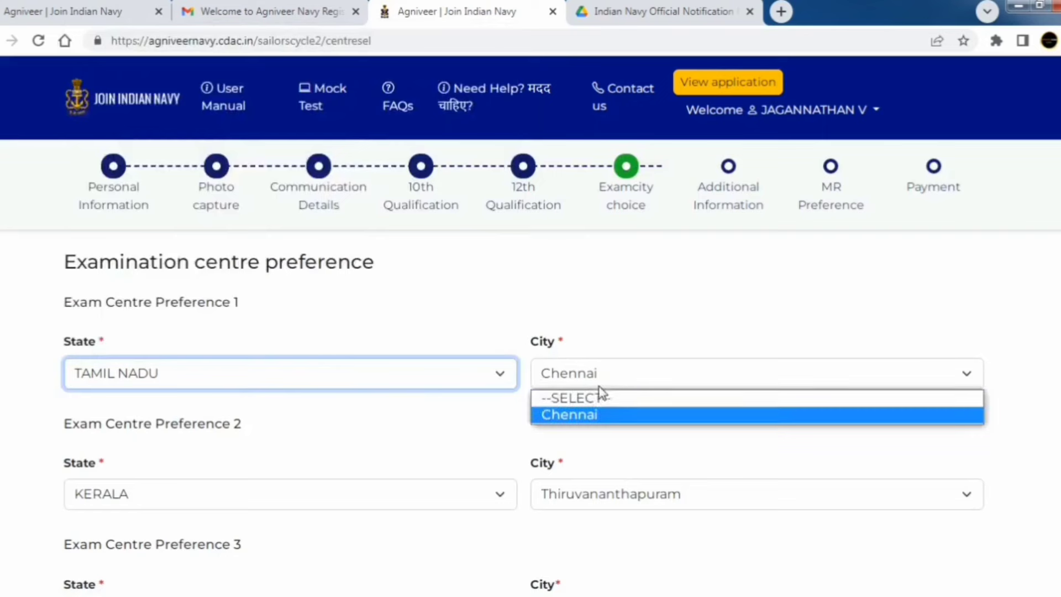
left_click(599, 381)
Check the state choices for Exam Centre Preference 2 and review the state and city selected for Preference 3.
scroll(391, 376, "down", 2)
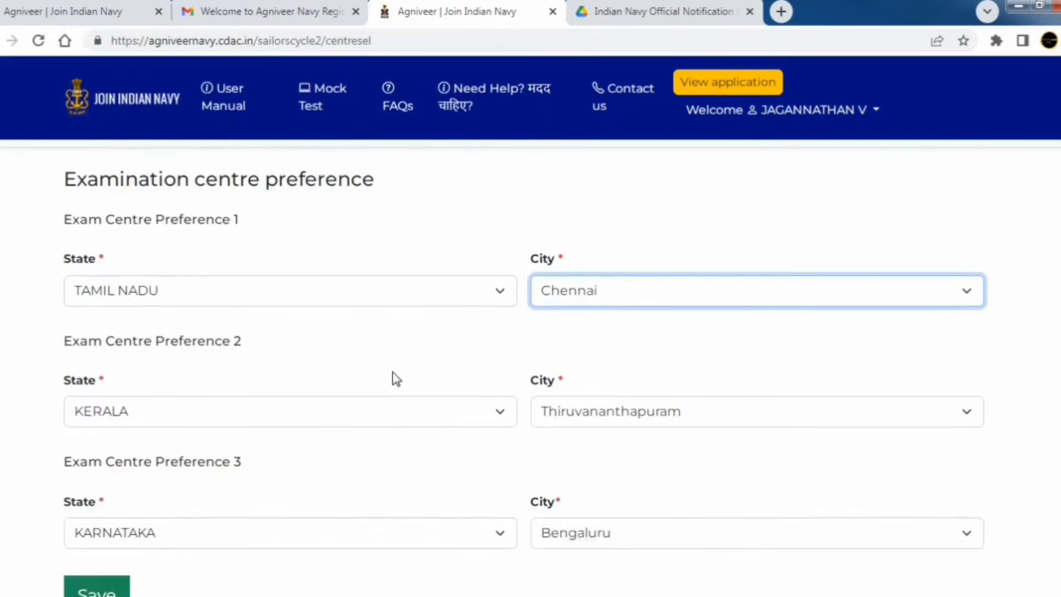
left_click(427, 421)
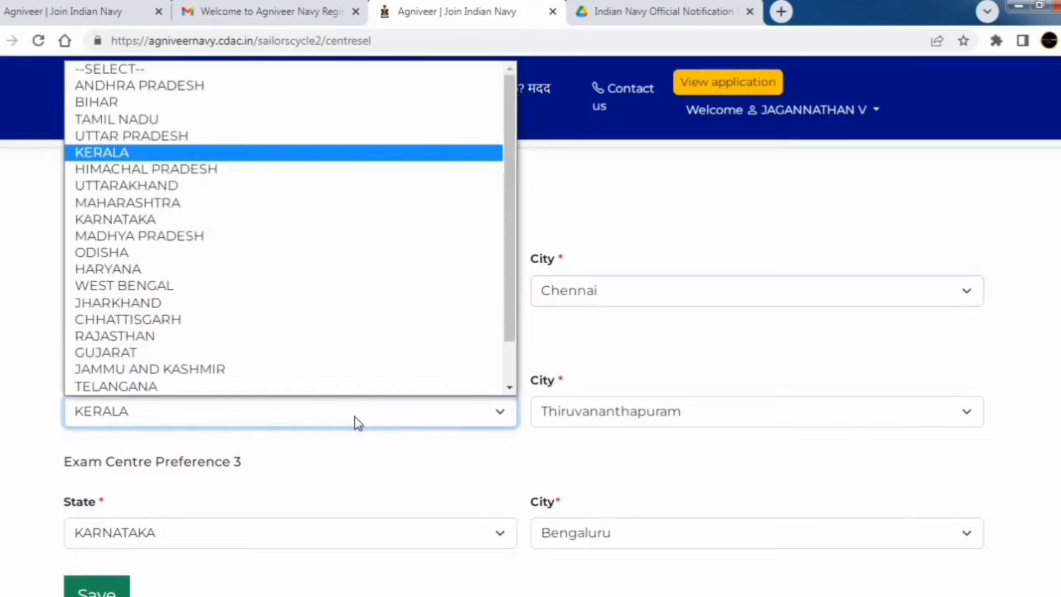
left_click(357, 422)
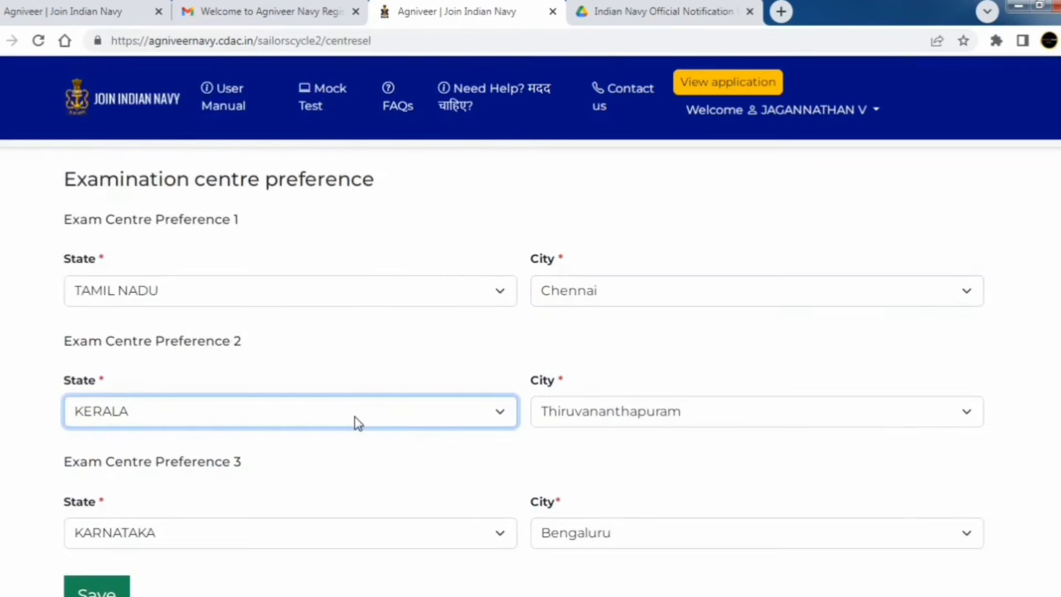
left_click(356, 423)
left_click(356, 422)
scroll(359, 431, "down", 2)
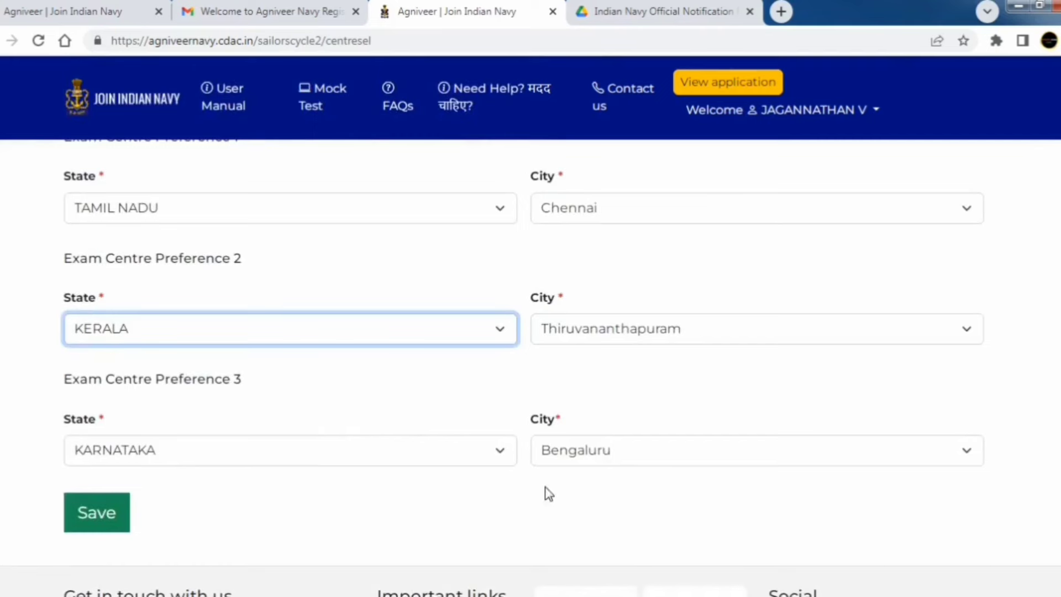
scroll(473, 471, "up", 1)
scroll(477, 478, "up", 1)
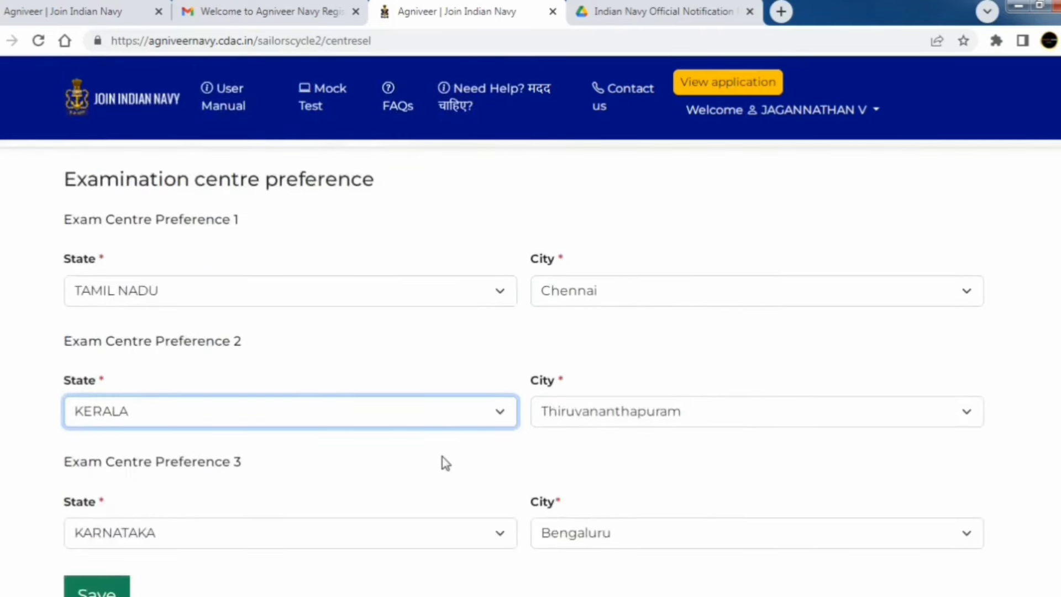
scroll(442, 461, "down", 1)
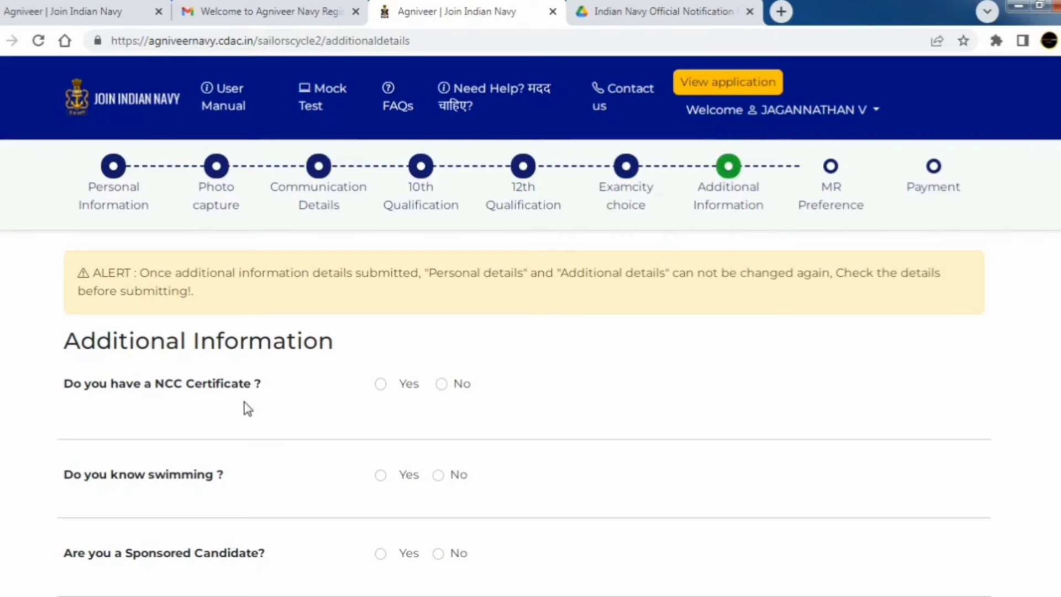
Answer No to the NCC certificate question in the additional information.
left_click(442, 385)
scroll(477, 462, "down", 2)
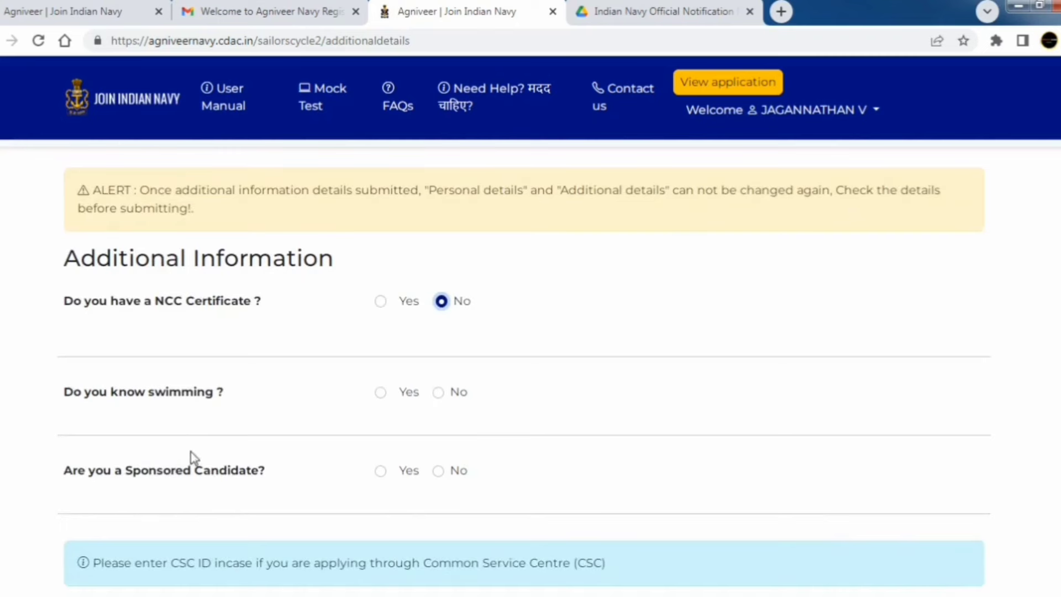
Highlight the notice about applying through a Common Service Centre and go to the CSC Id field.
scroll(878, 578, "down", 3)
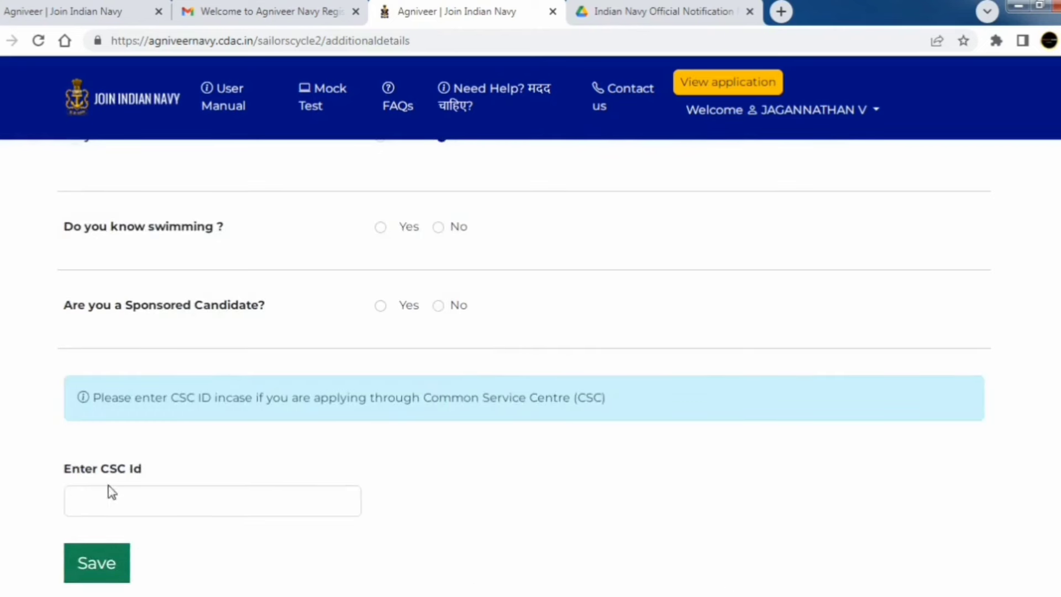
left_click(145, 496)
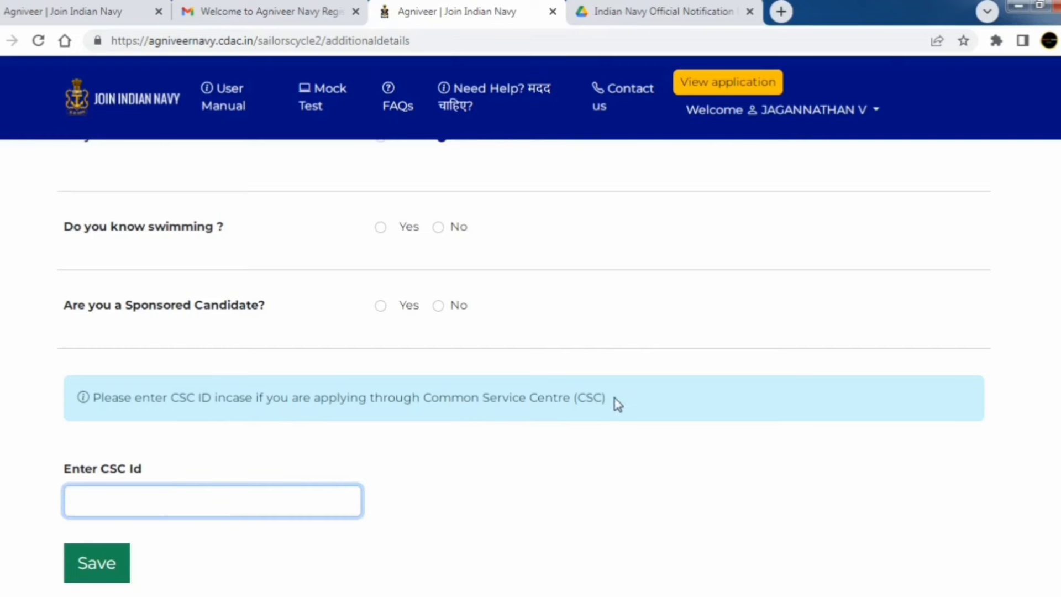
left_click_drag(614, 399, 404, 395)
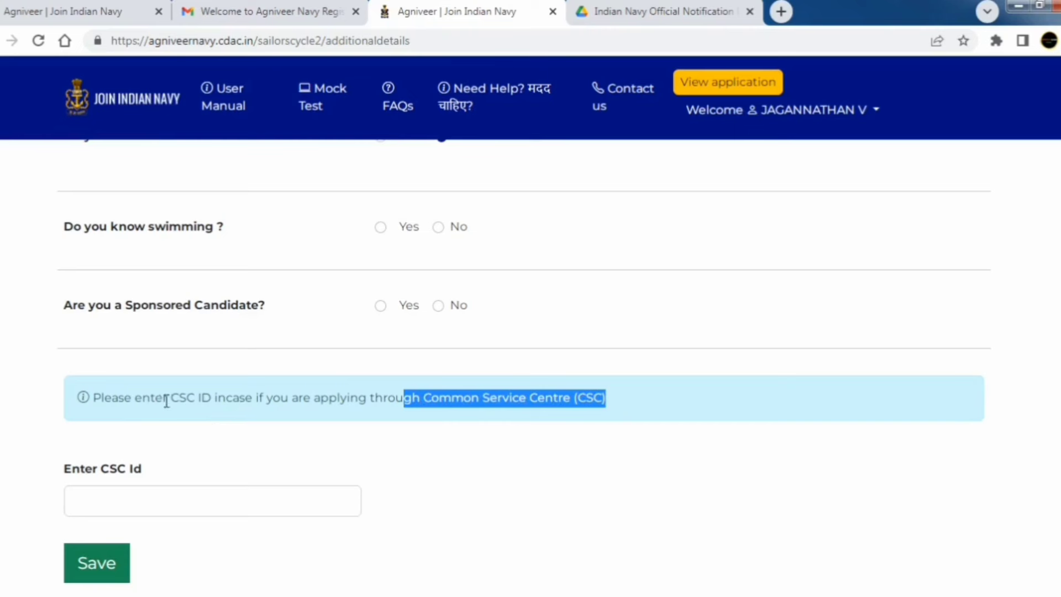
left_click_drag(164, 398, 211, 399)
left_click(195, 501)
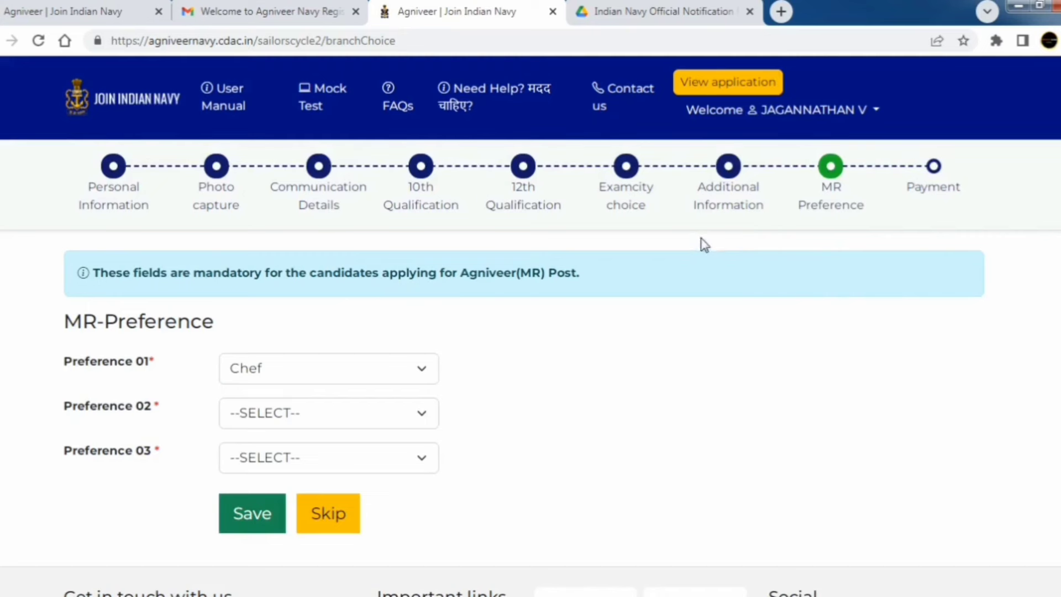
Set the MR preferences to Chef first, Hygienist second and Steward third.
left_click(264, 375)
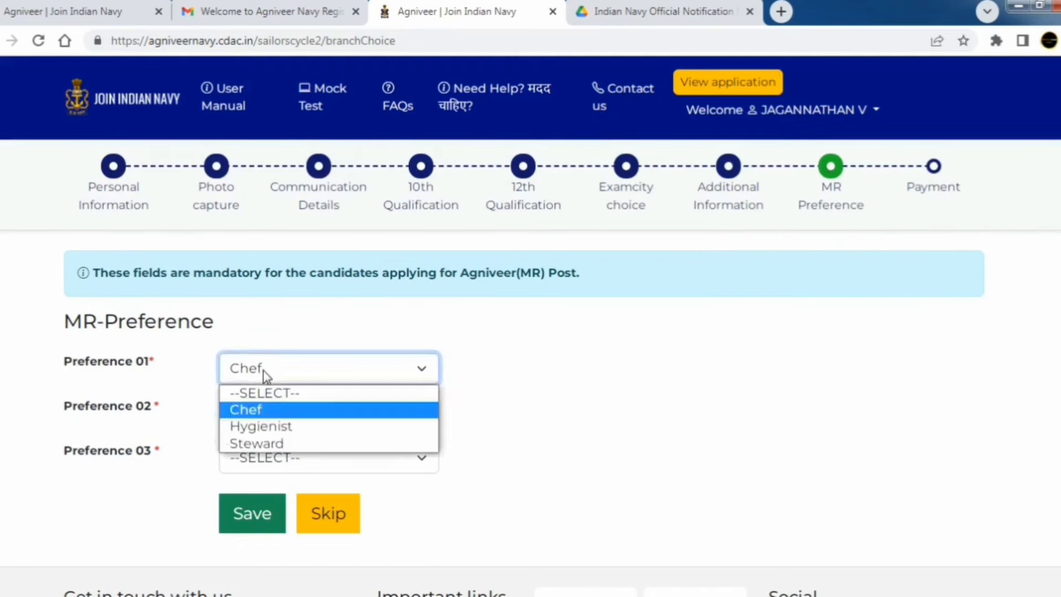
left_click(263, 410)
left_click(266, 413)
left_click(267, 471)
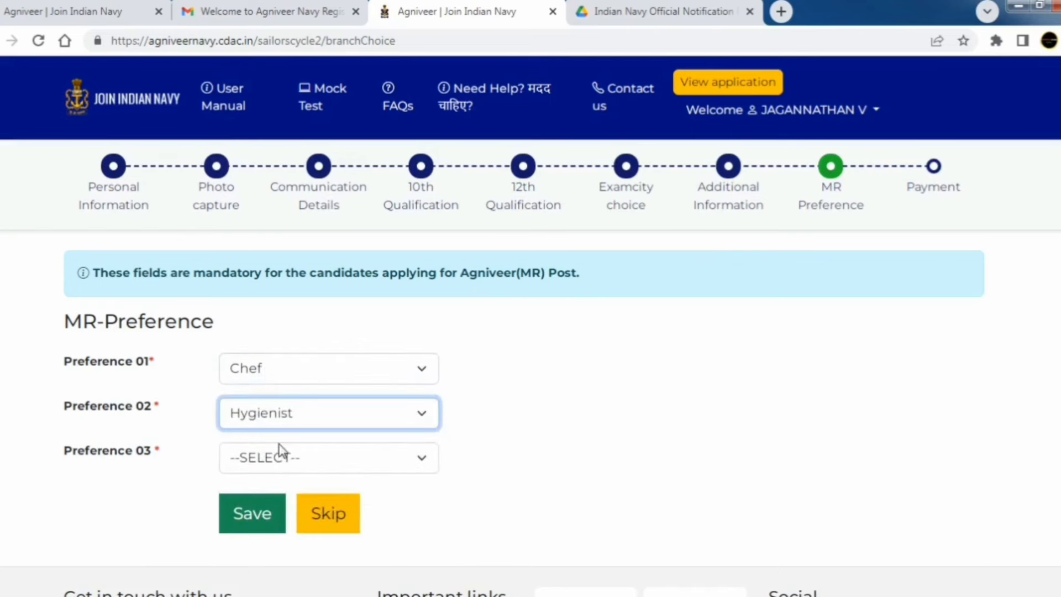
left_click(281, 456)
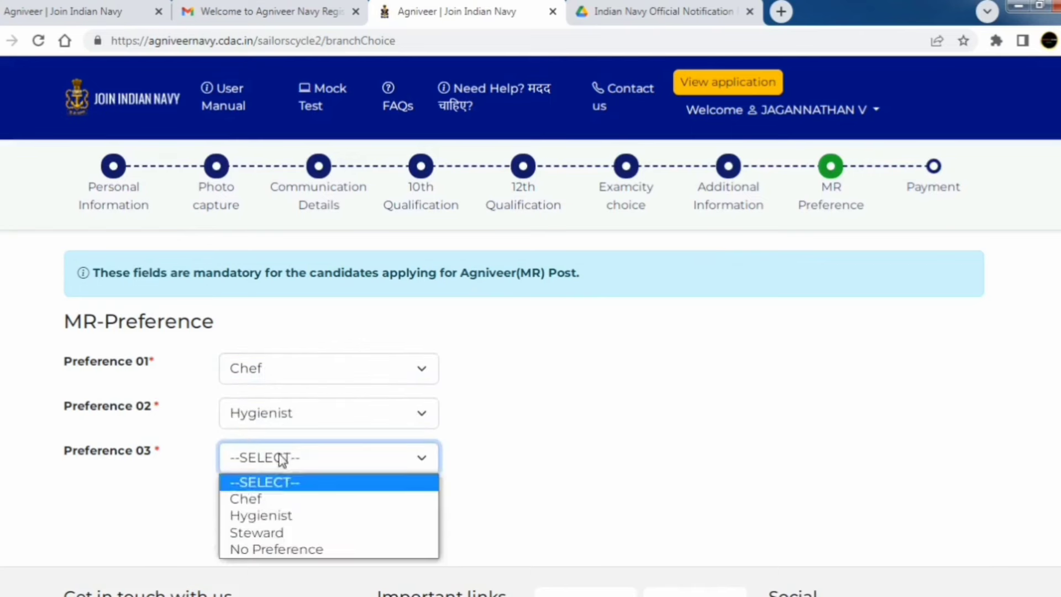
left_click(268, 532)
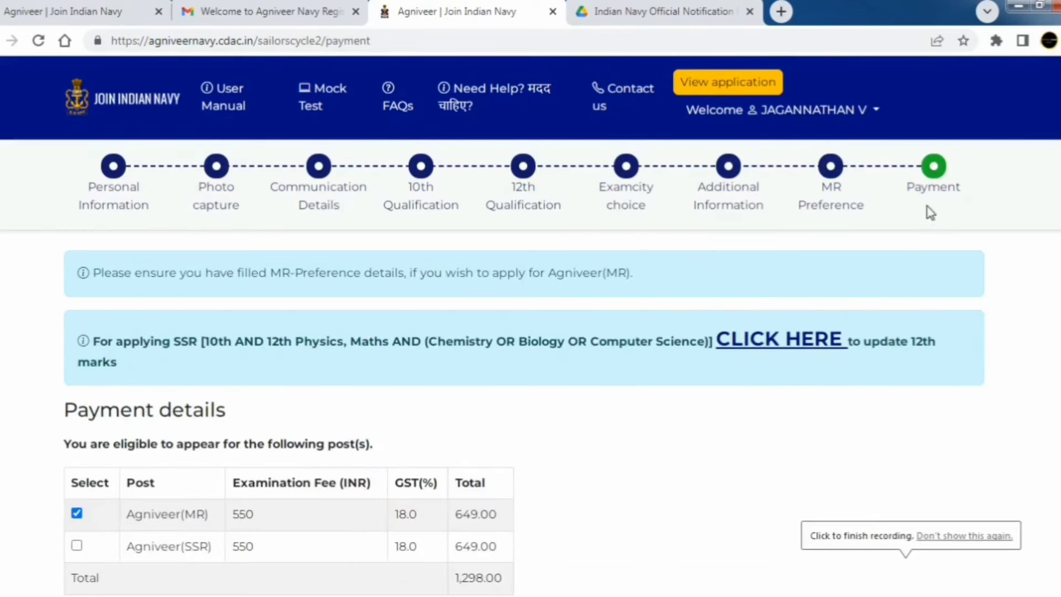
Select and deselect the Agniveer(SSR) post in the payment details, and highlight the GST rate for Agniveer(MR).
scroll(545, 401, "down", 3)
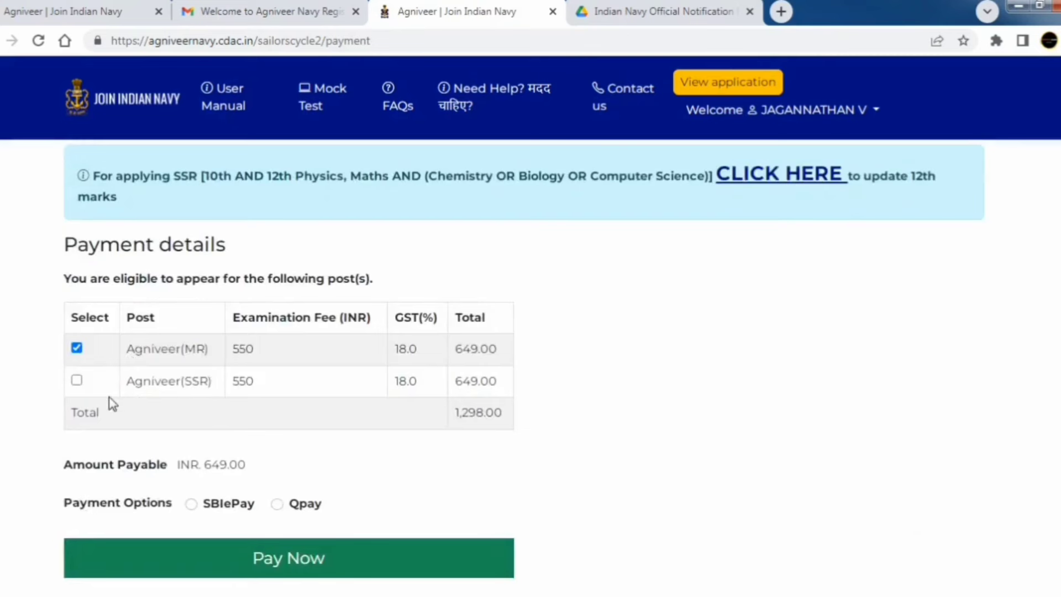
left_click(77, 381)
left_click(77, 381)
double_click(411, 349)
Review the amount payable, the payment options and the post eligibility notes on the payment page.
scroll(440, 371, "down", 1)
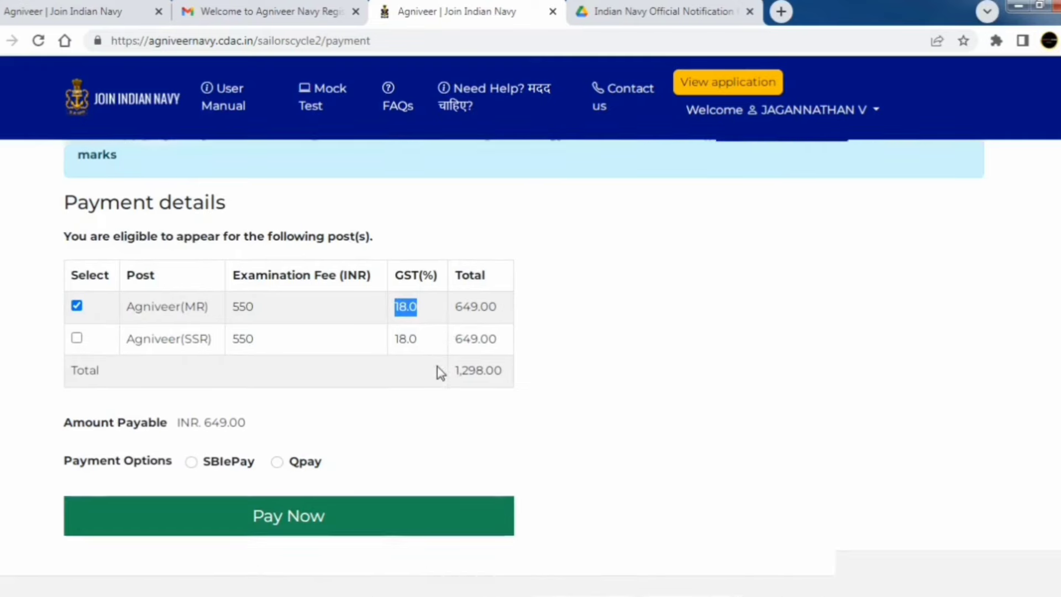
scroll(440, 370, "down", 2)
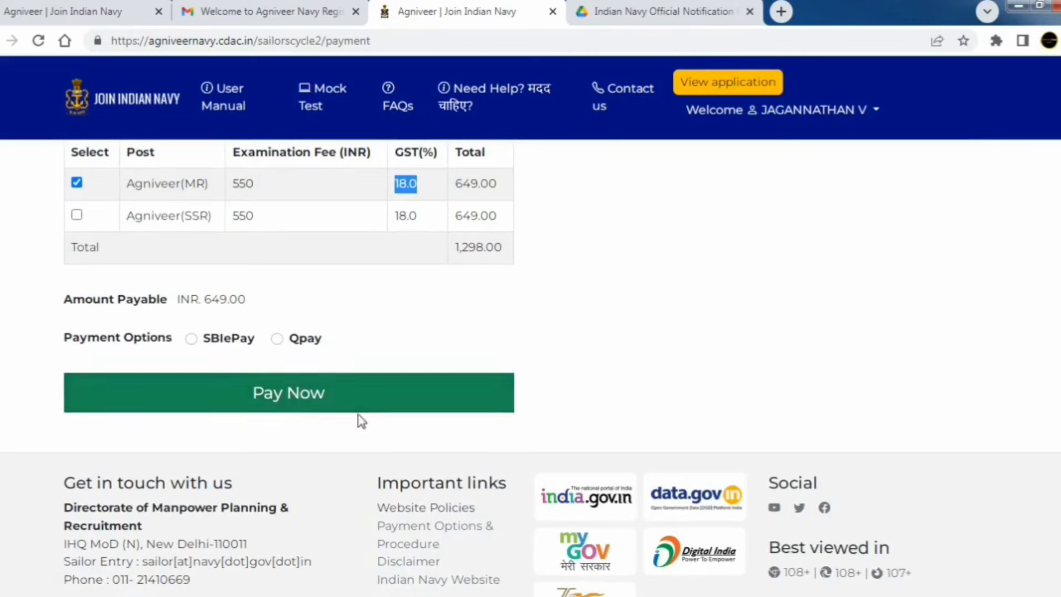
scroll(360, 420, "up", 3)
scroll(447, 480, "up", 3)
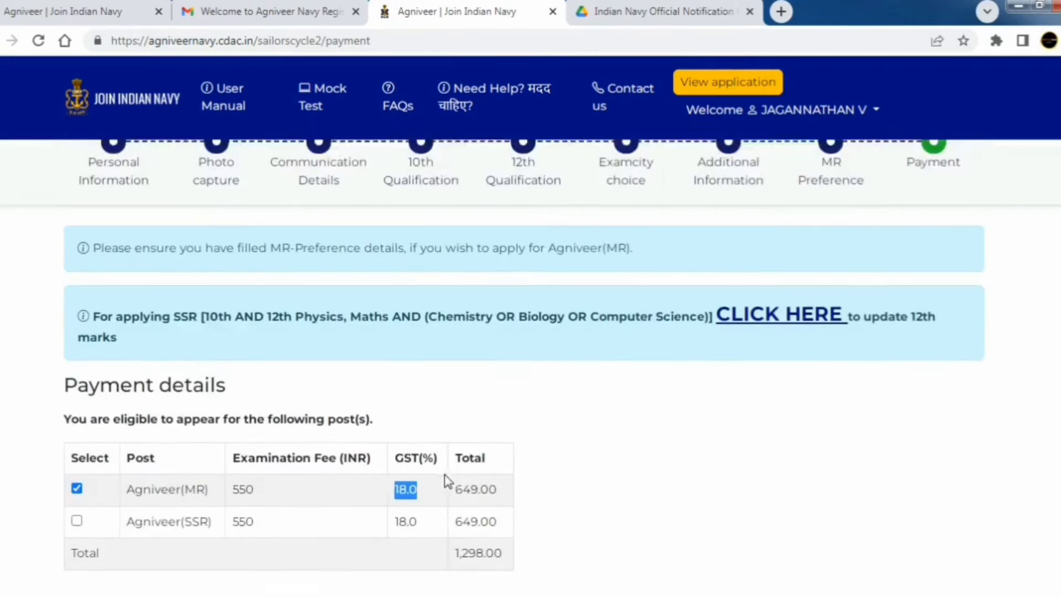